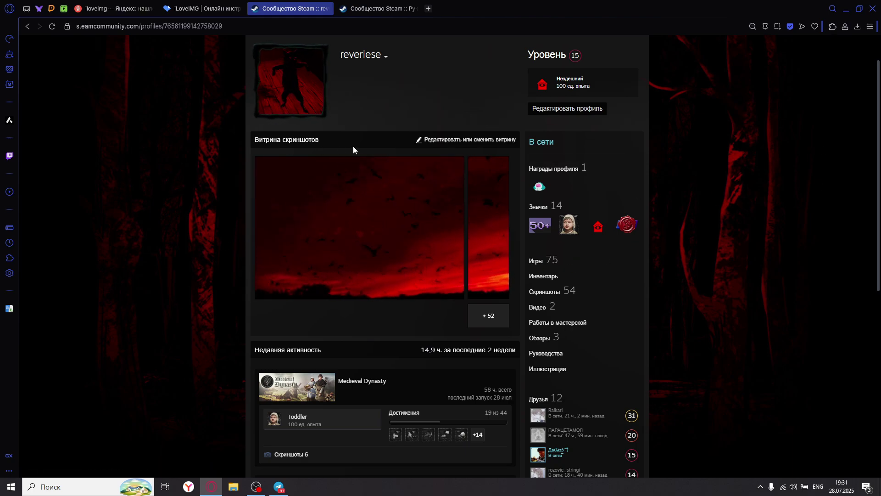
scroll(762, 369, down, 3)
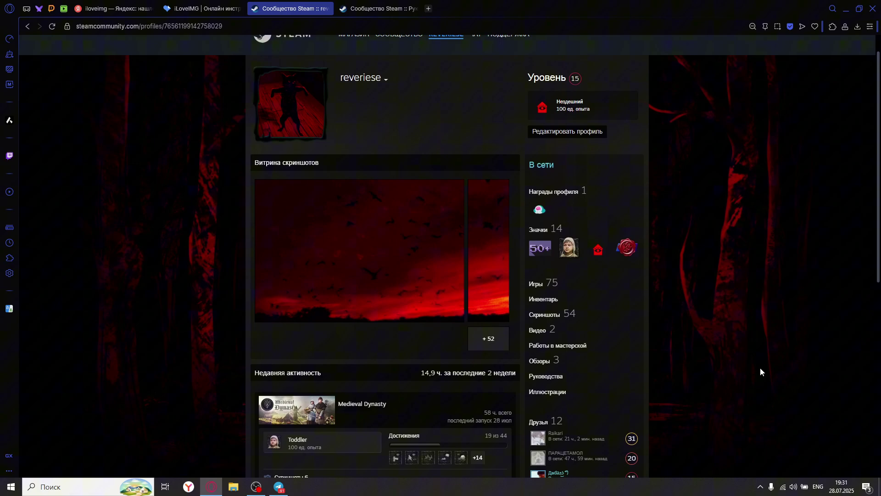
scroll(760, 367, up, 5)
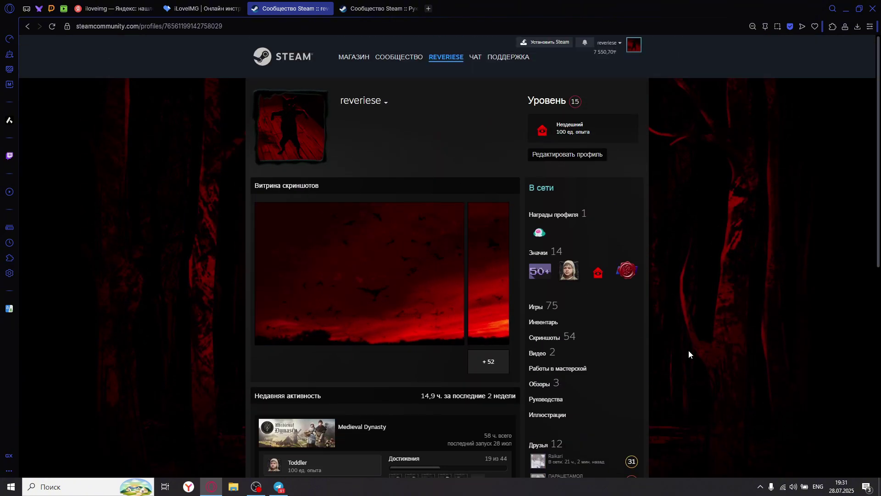
scroll(688, 350, down, 2)
scroll(688, 350, up, 2)
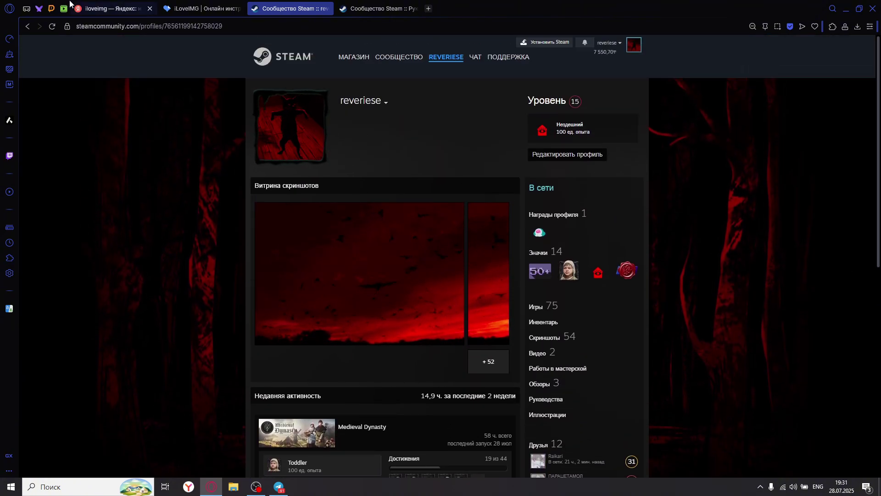
Replace the iloveimg query in the Yandex search with "черная гиф" and run the search
click(123, 11)
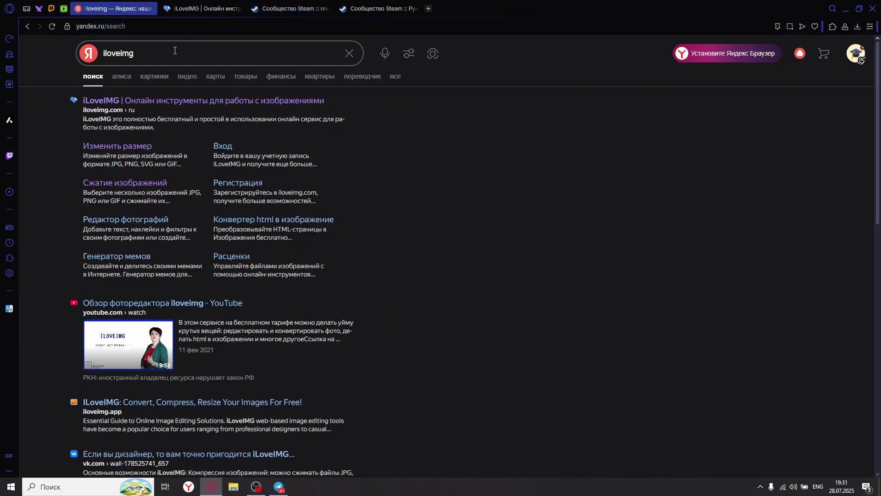
drag(173, 54, 87, 55)
text(uba)
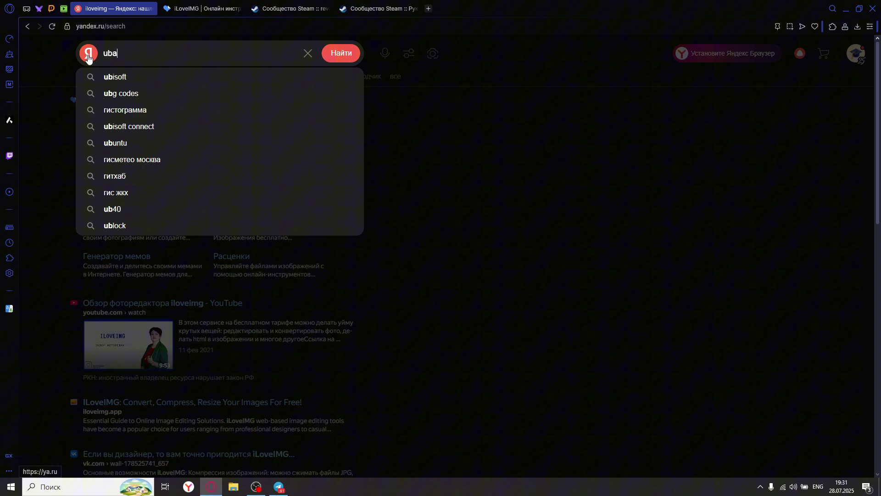
key(BackSpace)
key(BackSpace)
key(BackSpace)
key(BackSpace)
key(alt+shift)
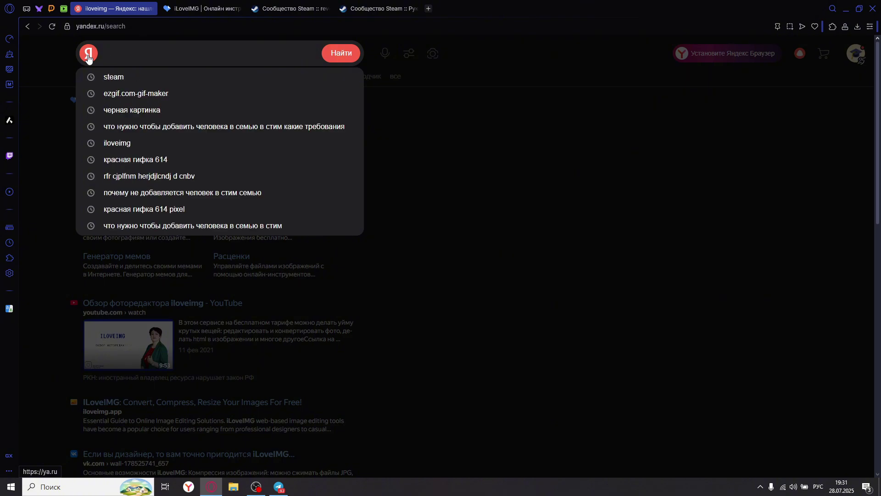
text(черная гиф)
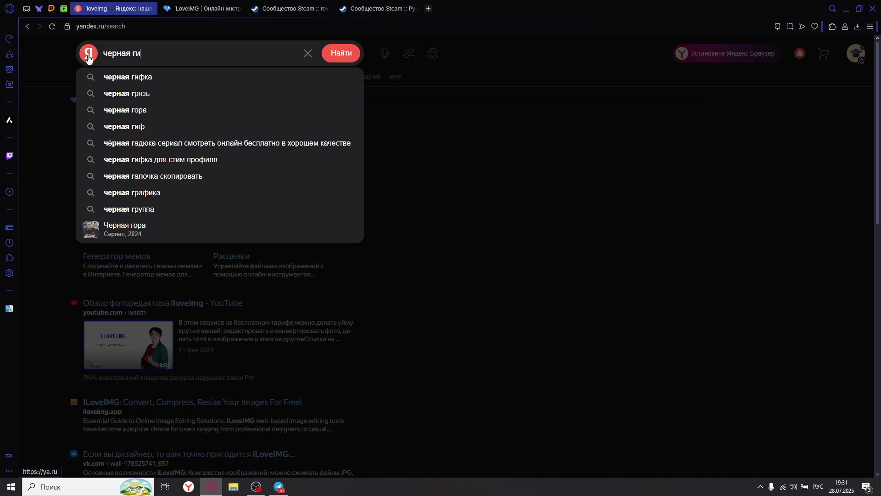
key(Return)
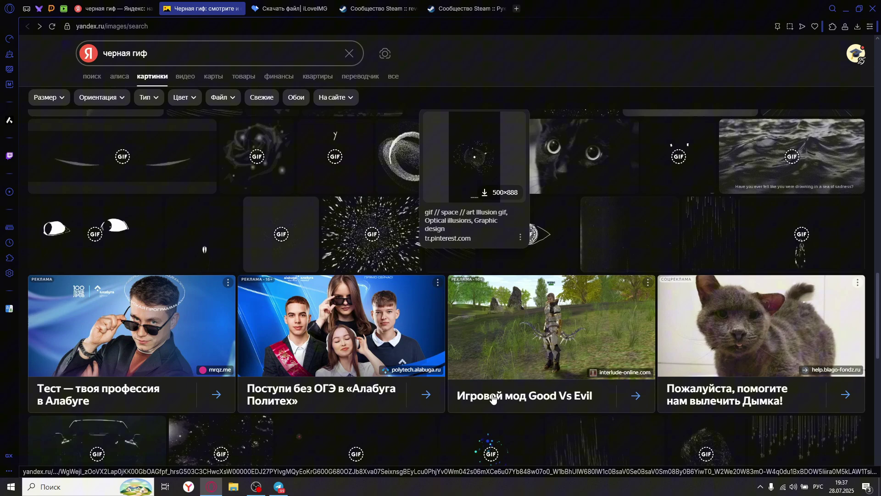
Look through the Yandex image results for a suitable black animated GIF
scroll(493, 399, down, 5)
scroll(493, 399, down, 15)
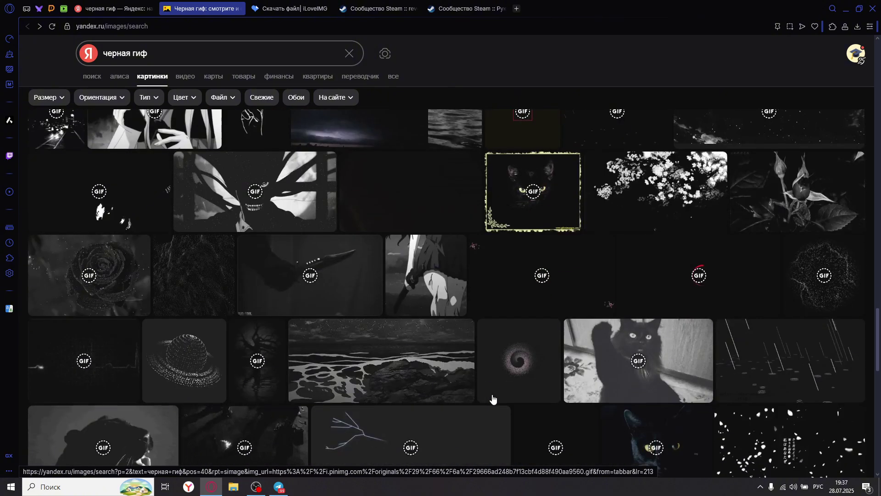
scroll(492, 399, down, 15)
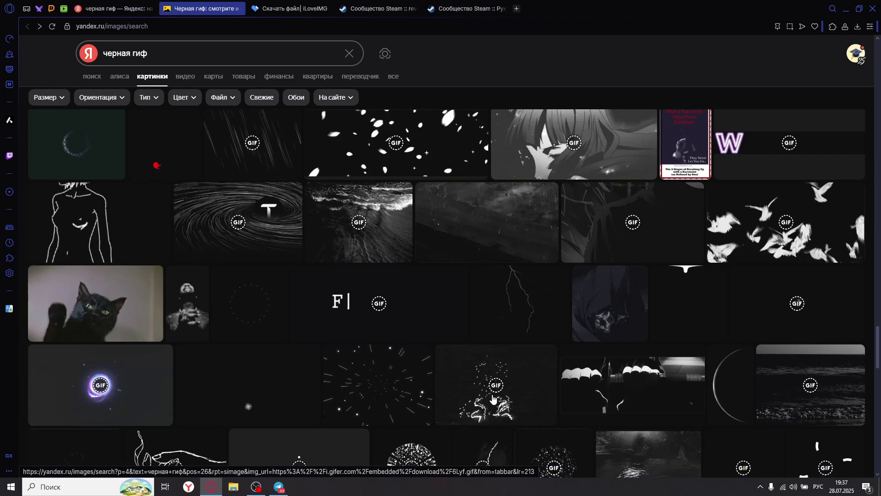
scroll(492, 399, down, 5)
scroll(483, 388, down, 6)
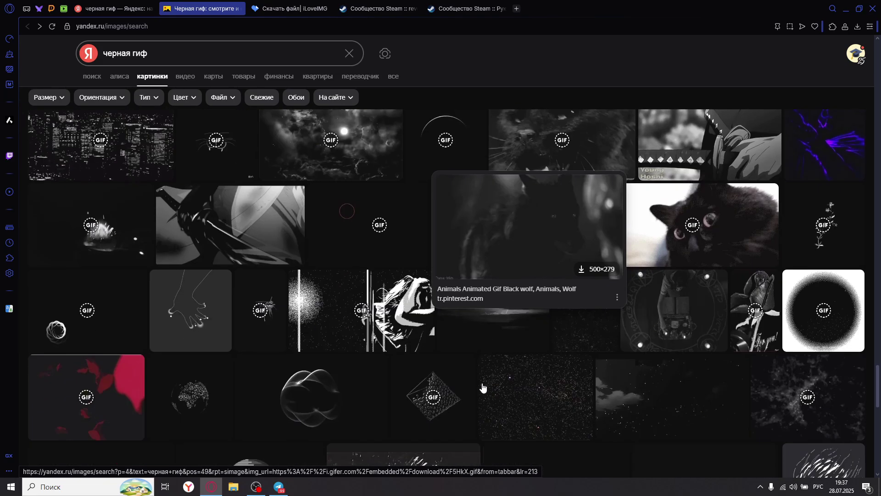
scroll(483, 388, down, 5)
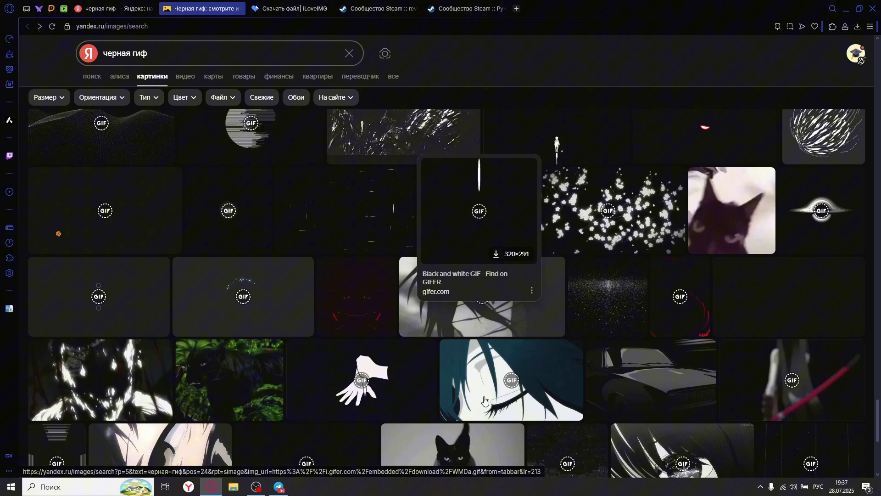
scroll(477, 208, up, 7)
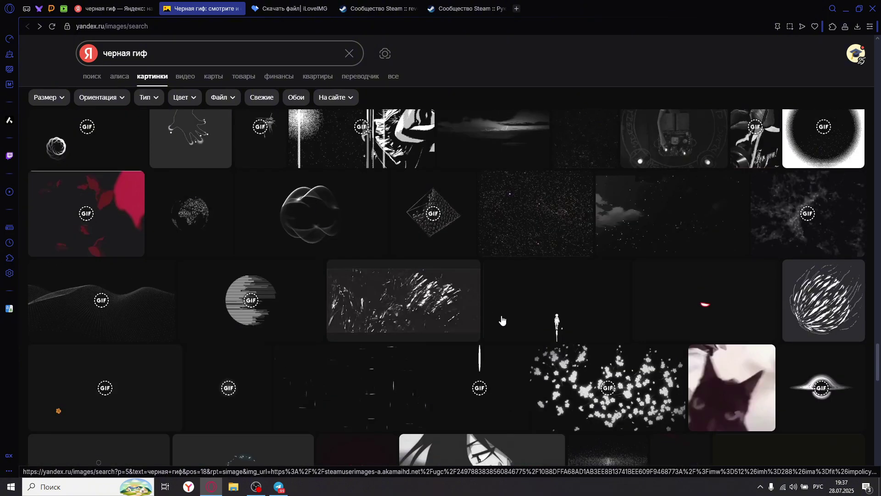
scroll(648, 422, up, 15)
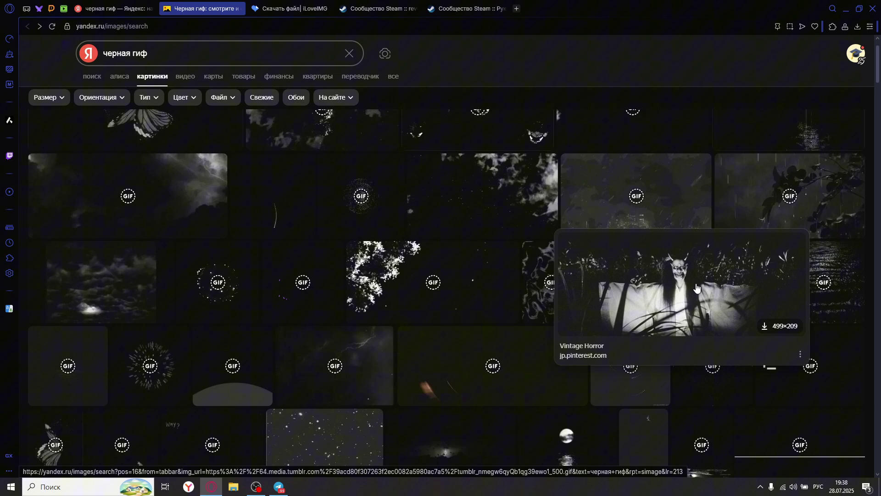
Open the 499×209 "Vintage Horror" GIF and save it to the desktop as бабай.gif
click(696, 287)
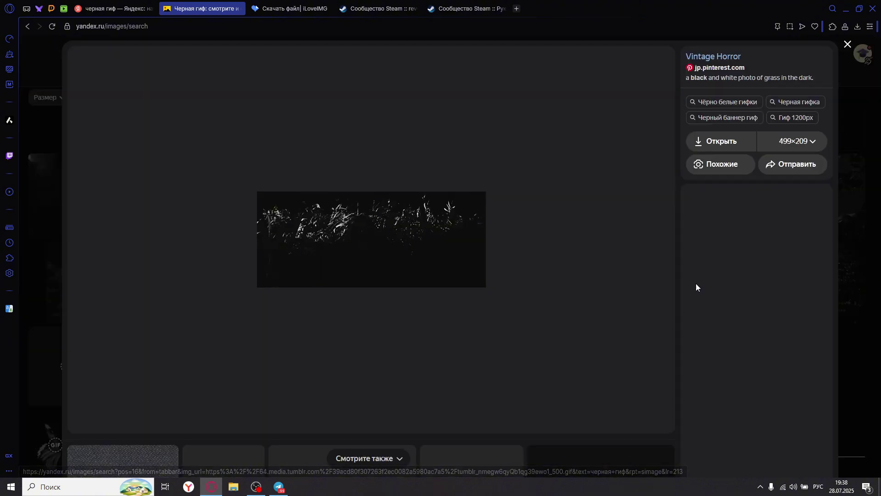
right_click(435, 231)
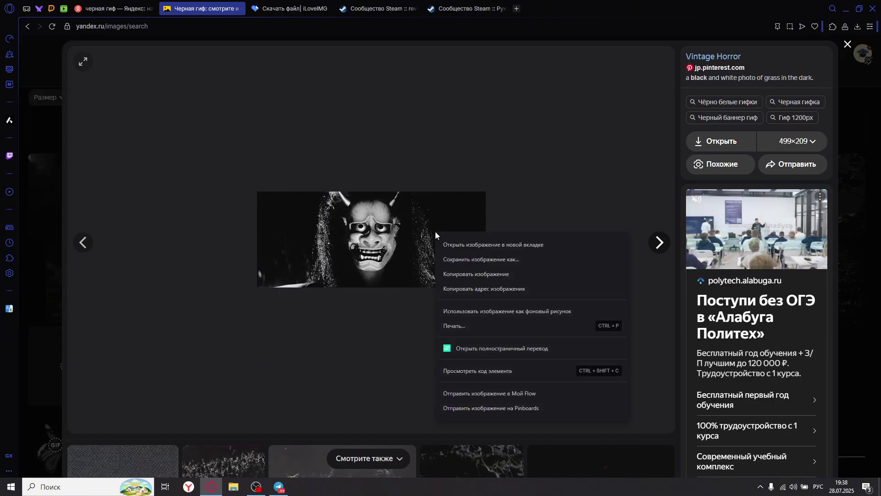
click(464, 258)
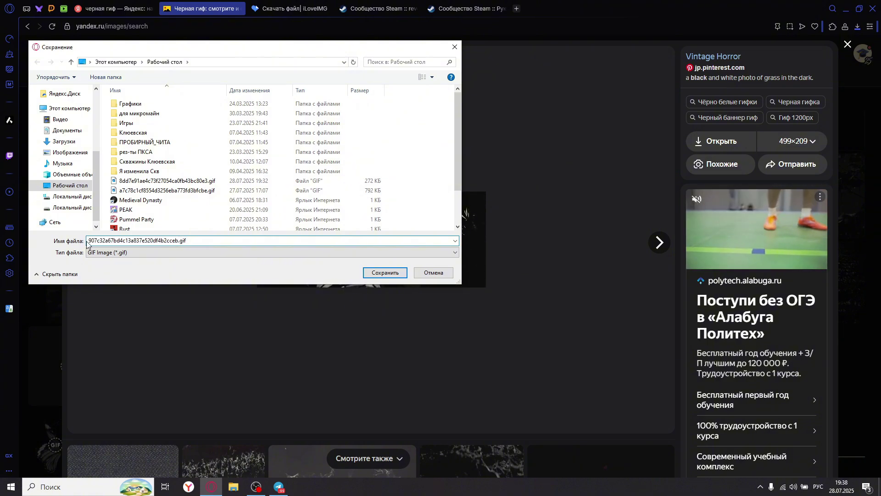
drag(177, 241, 88, 240)
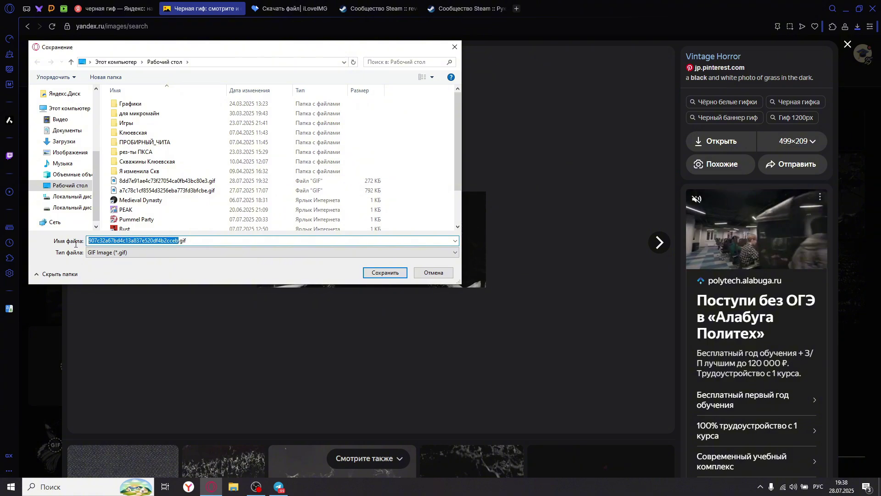
key(BackSpace)
text(бабай)
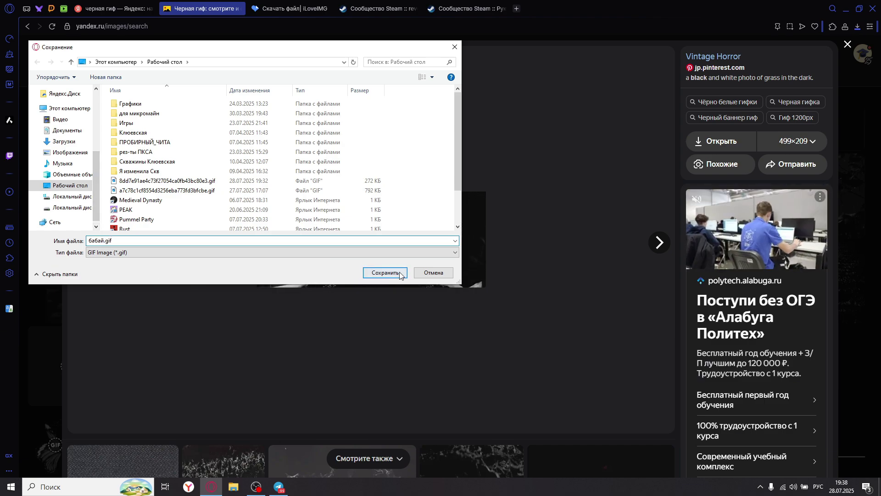
click(398, 273)
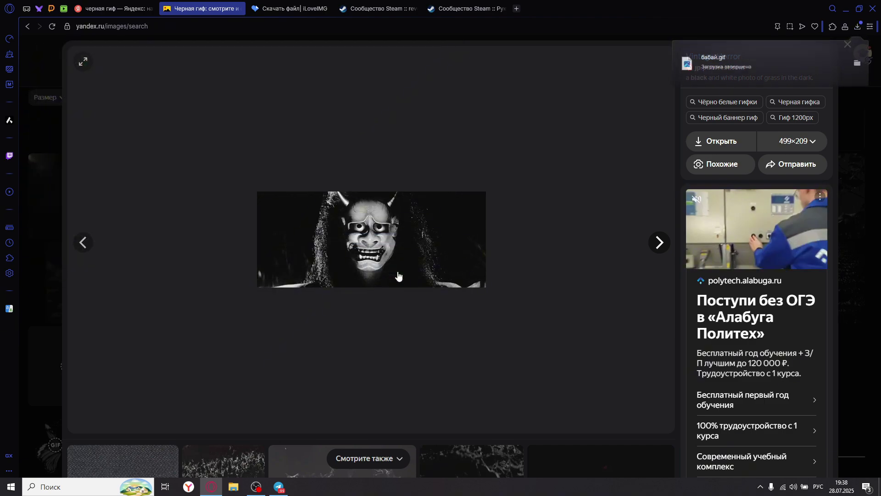
Load бабай.gif into the iLoveIMG resize tool and resize it to 614 px wide with proportions kept
click(266, 4)
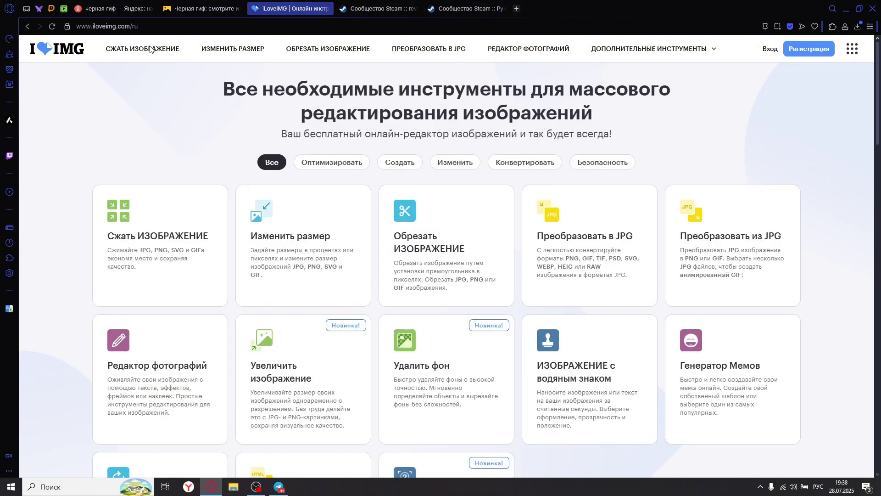
click(282, 242)
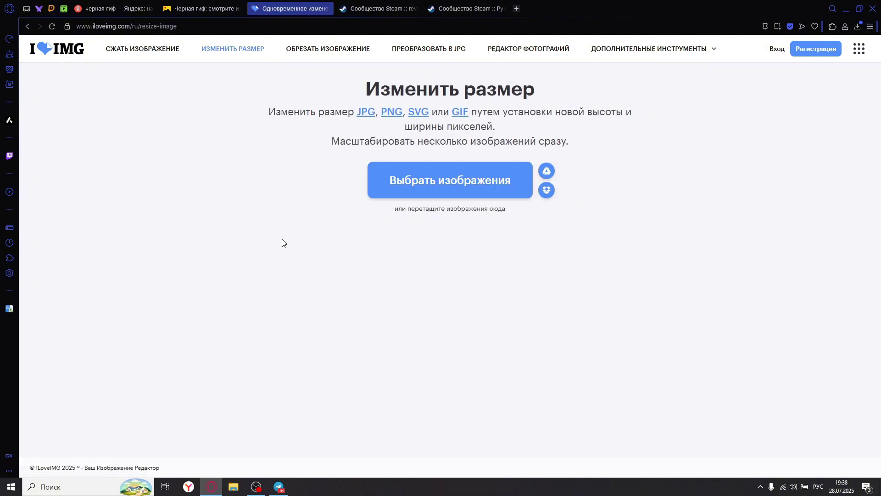
click(481, 180)
click(488, 80)
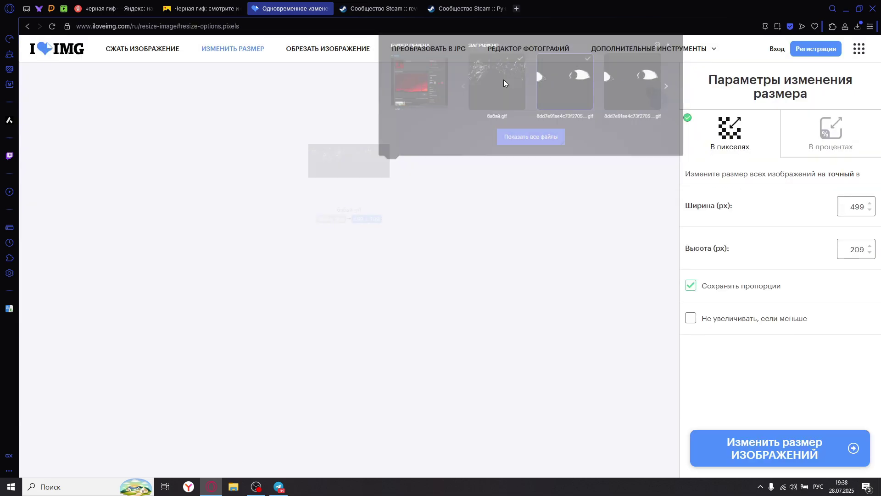
click(869, 210)
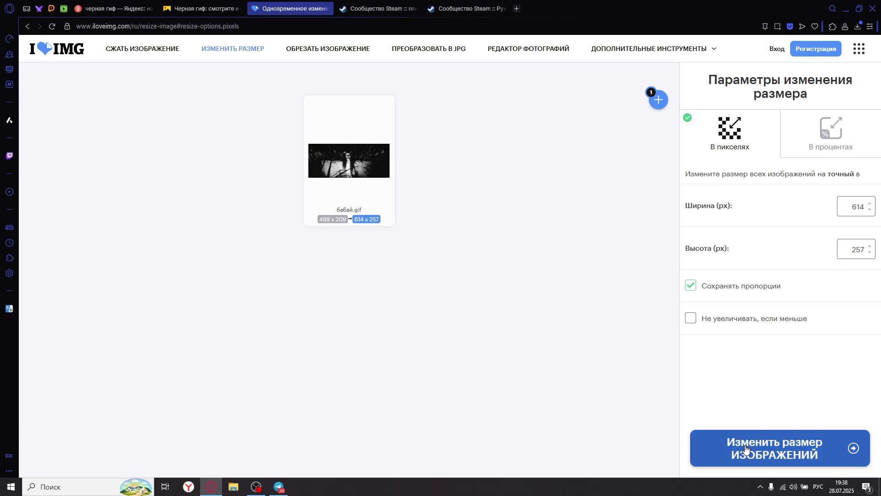
click(723, 438)
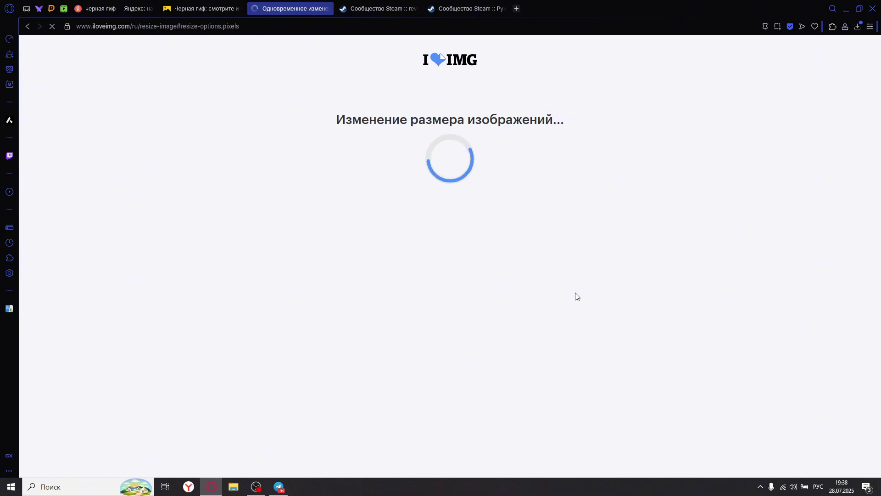
Download the resized GIF and open it briefly to check the image
click(446, 120)
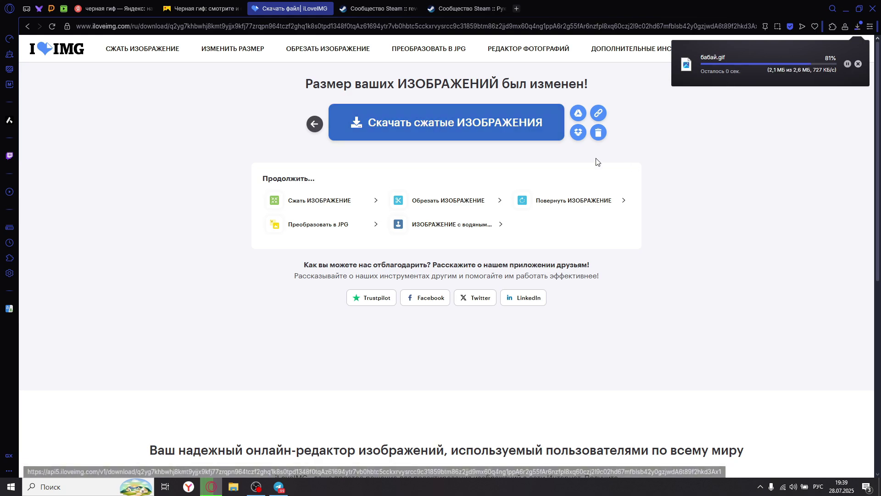
click(781, 67)
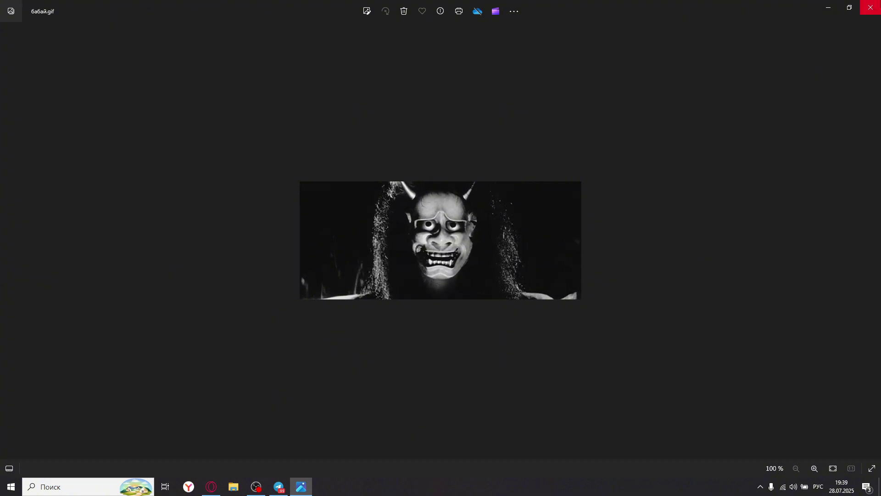
click(870, 7)
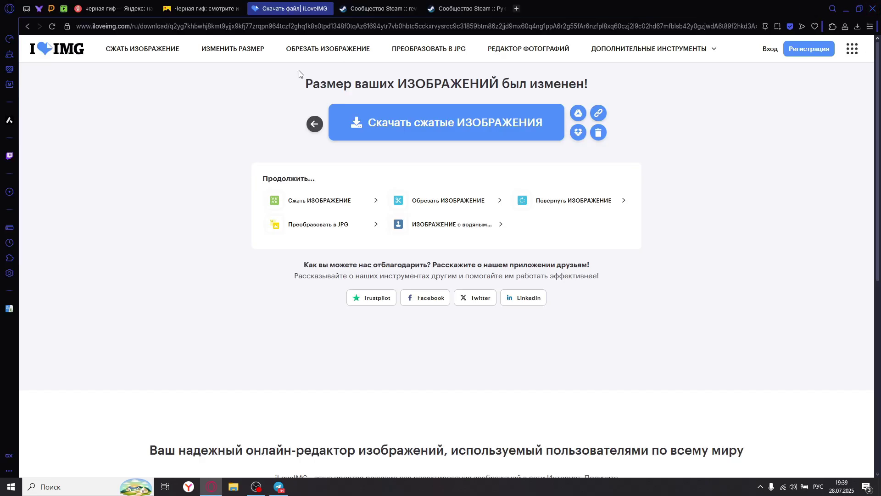
Load the resized бабай.gif into the iLoveIMG crop tool
click(117, 5)
click(289, 8)
click(52, 50)
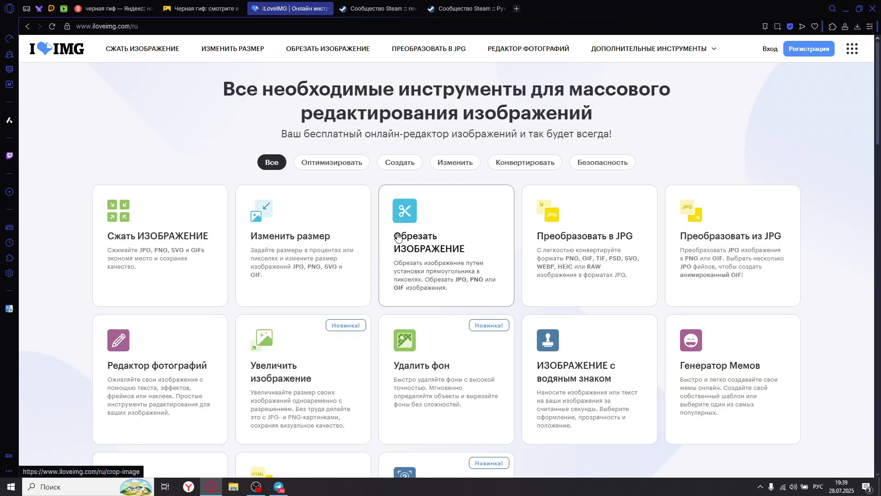
click(411, 225)
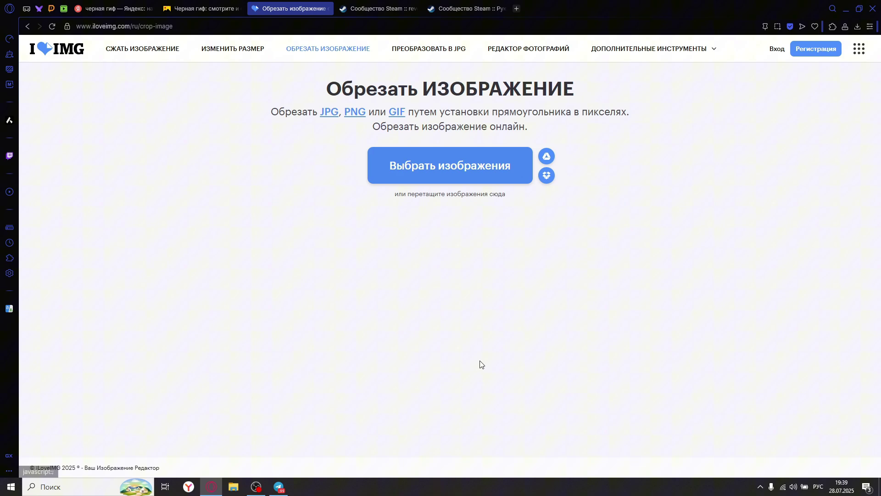
click(437, 171)
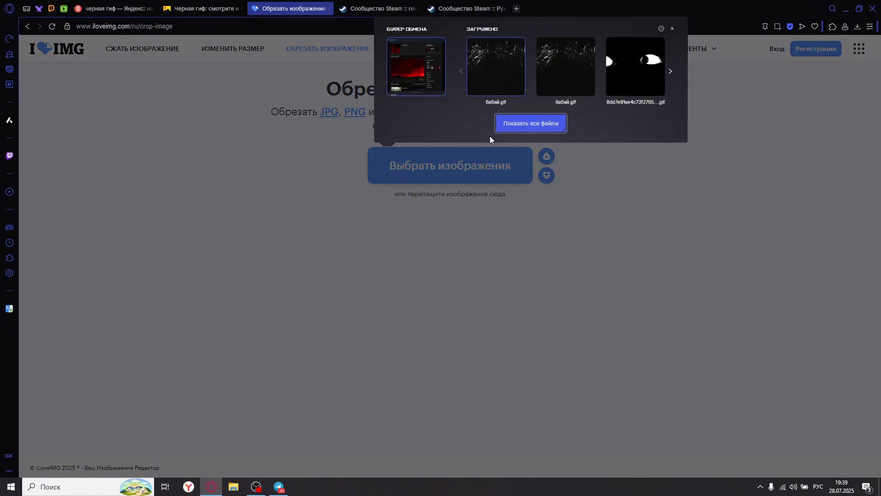
click(499, 67)
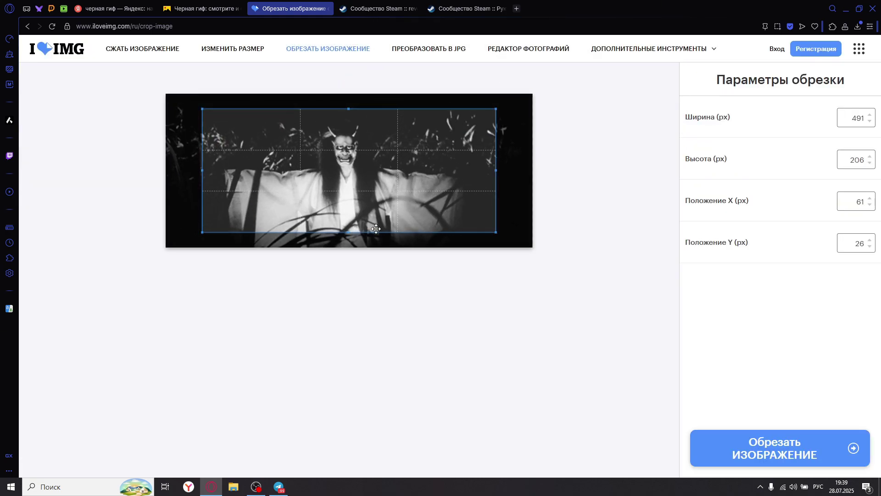
Expand the crop frame to cover the whole GIF, then set the crop width to 506 px
drag(496, 109, 533, 93)
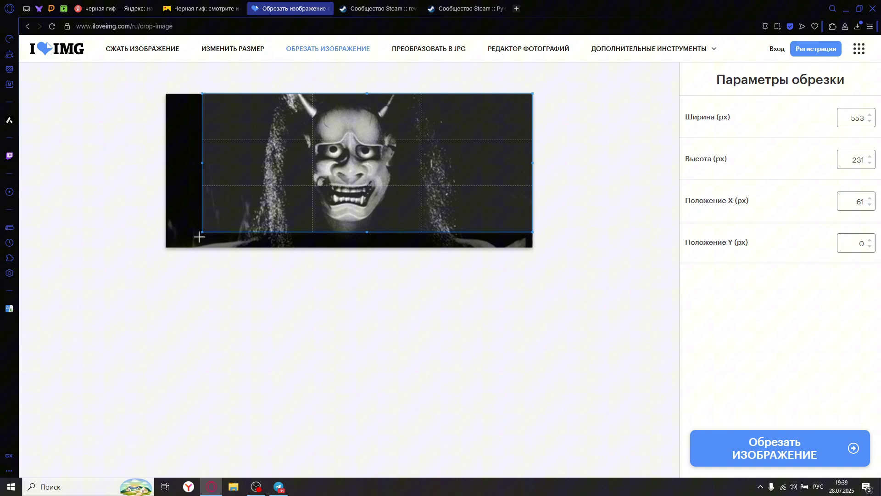
drag(202, 233, 112, 288)
key(ctrl+Tab)
key(ctrl+shift+Tab)
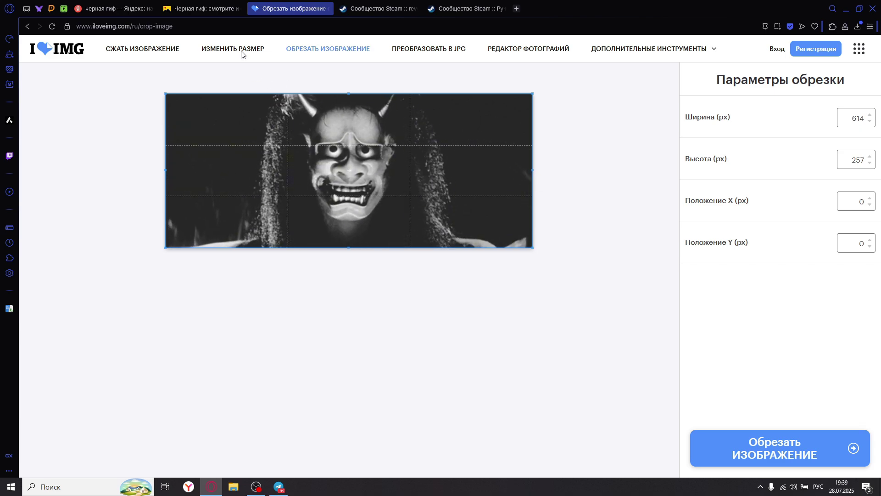
double_click(864, 123)
text(506)
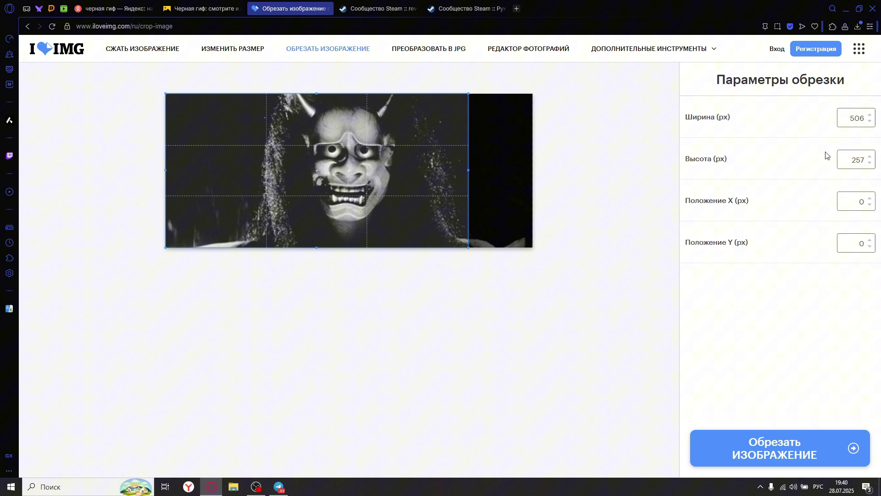
Crop the GIF to the 506 px wide main part and download it
click(783, 457)
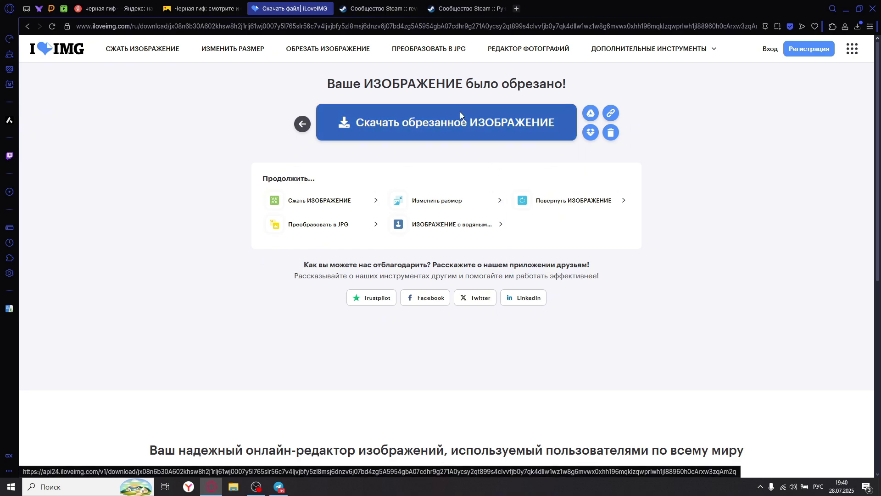
click(460, 111)
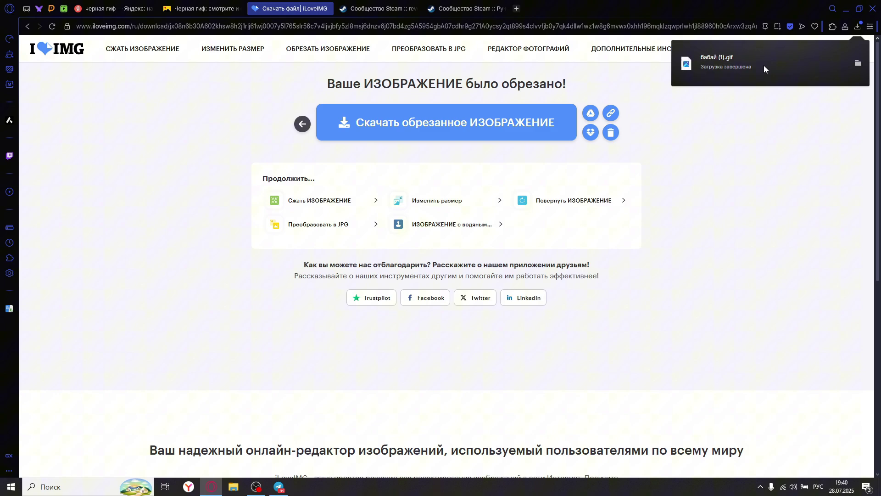
Return to the iLoveIMG crop tool and load the resized бабай.gif again
click(41, 48)
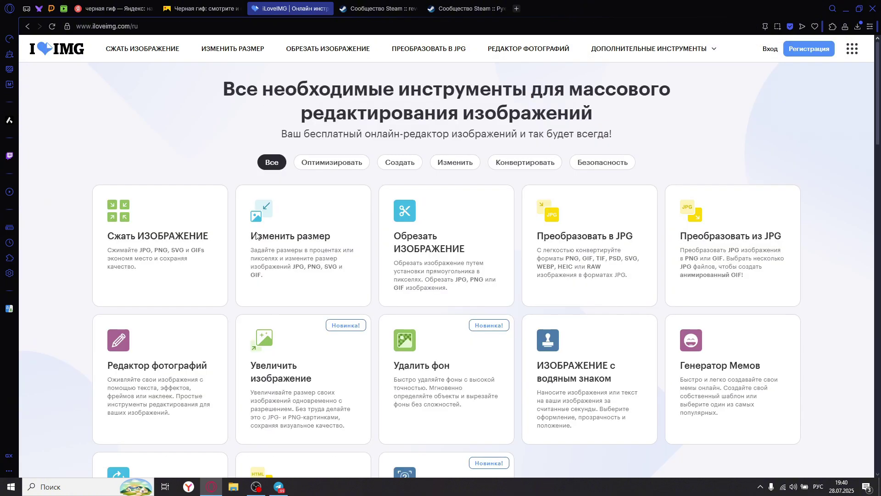
click(433, 254)
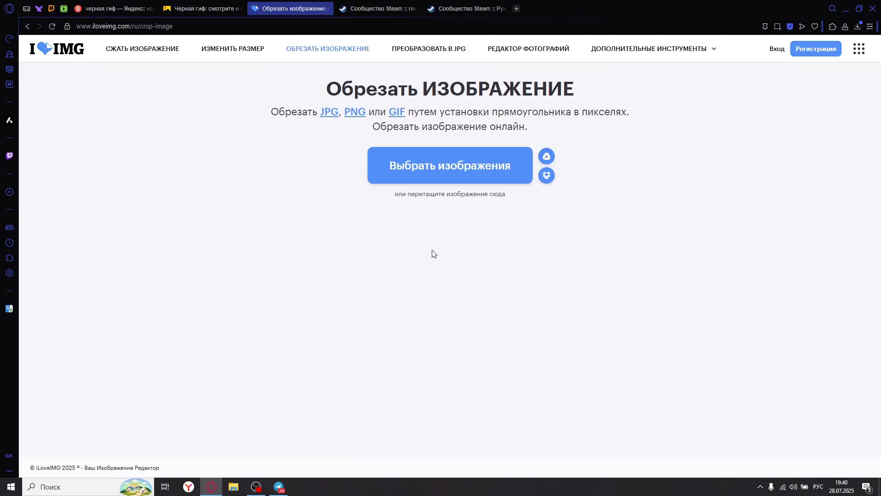
click(445, 164)
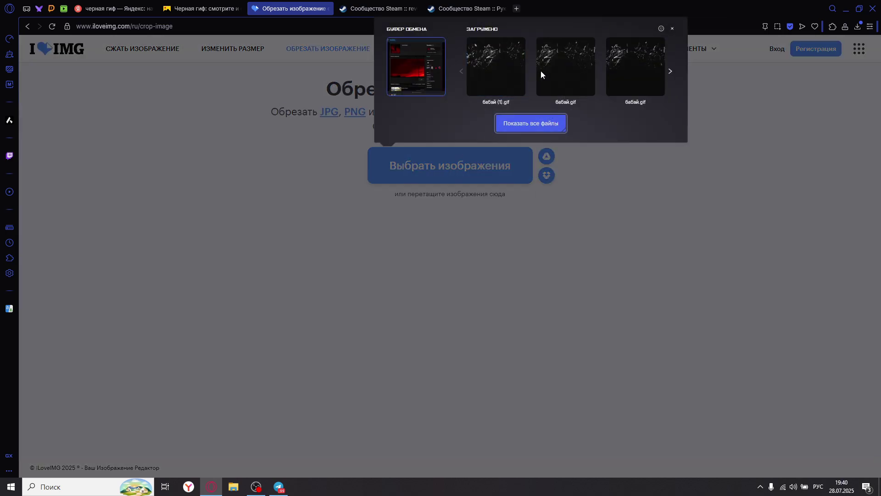
click(568, 69)
Expand the crop frame over the whole GIF, set its width to 100 px and move it against the GIF's right edge
drag(503, 185, 108, 319)
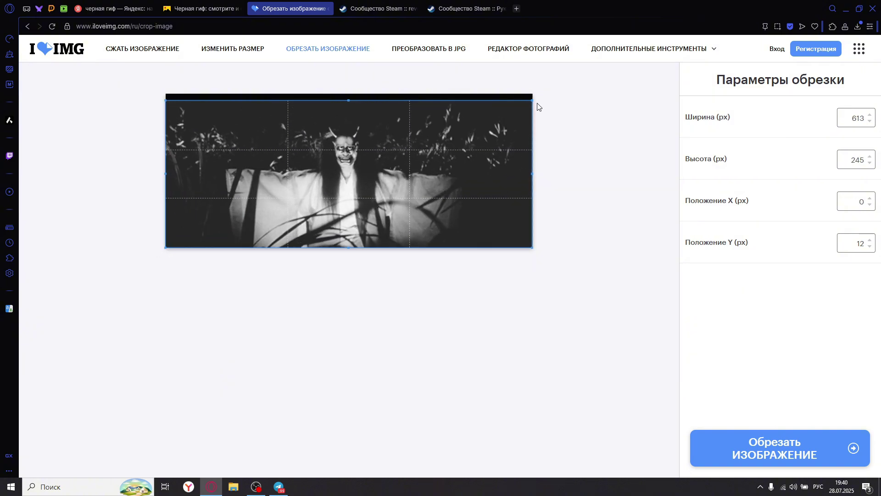
drag(532, 100, 542, 57)
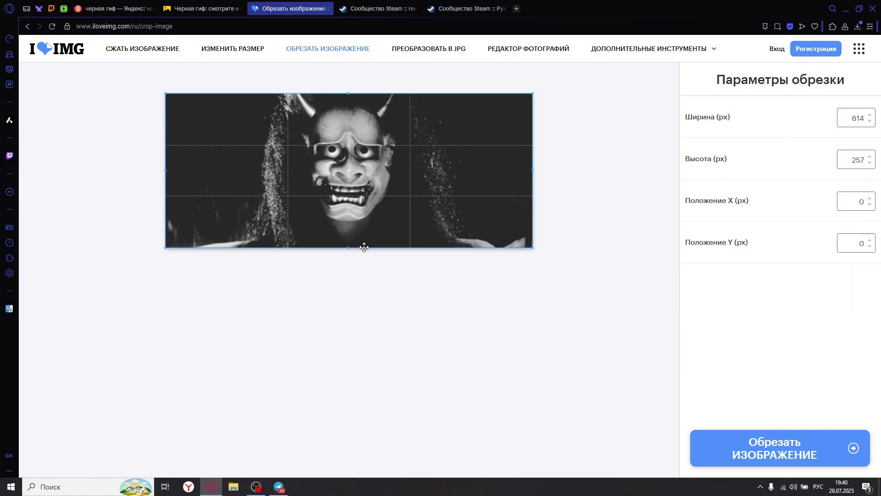
click(864, 120)
double_click(856, 119)
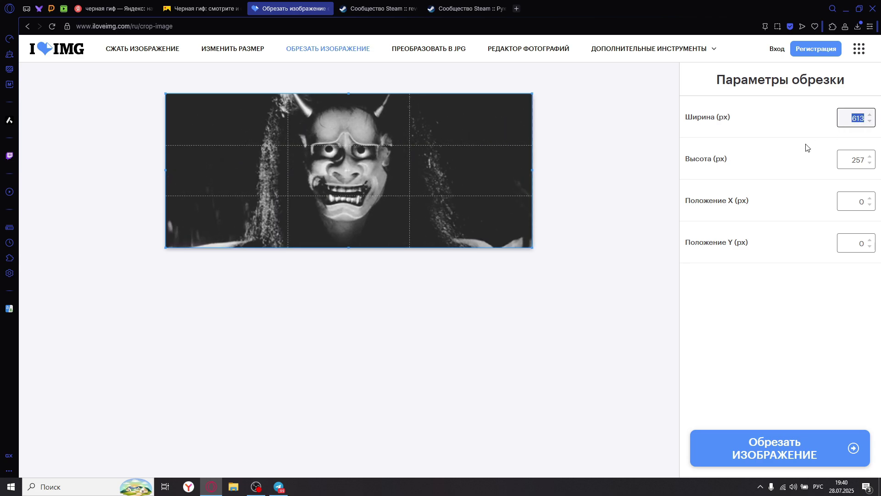
text(100)
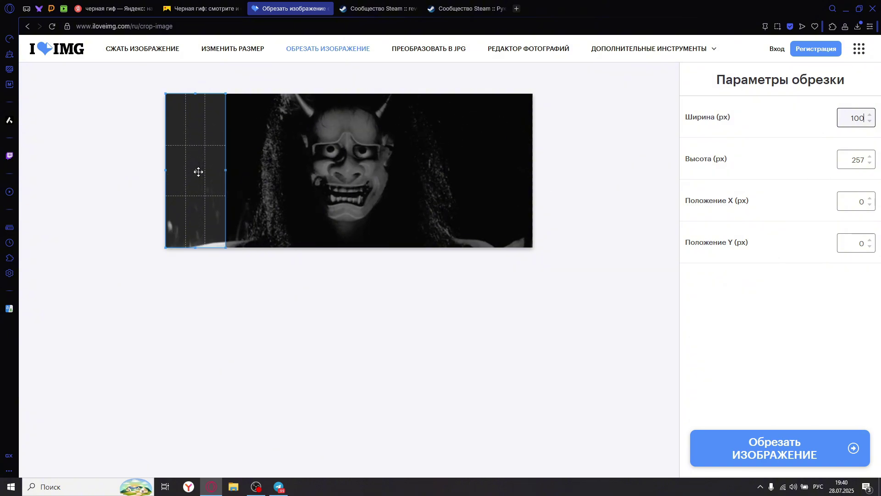
drag(198, 172, 705, 184)
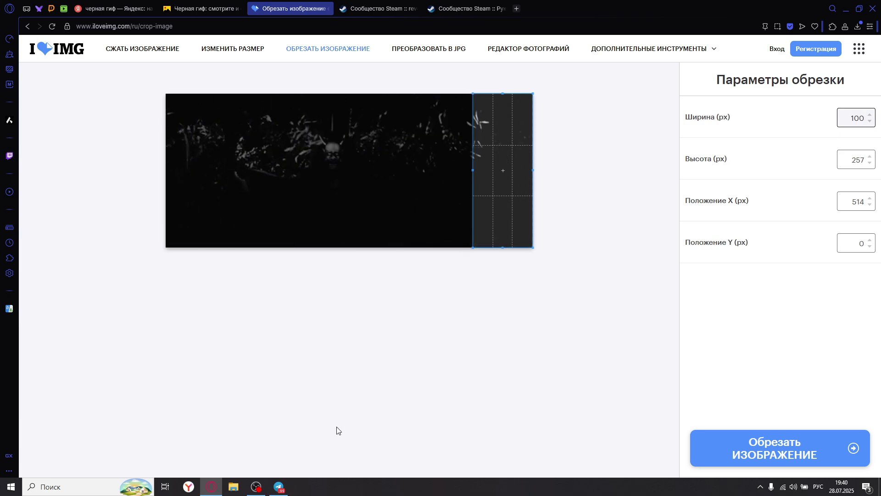
Check the current showcase on the Steam profile page, then crop the GIF to the 100 px wide side part and download it
click(460, 7)
click(393, 4)
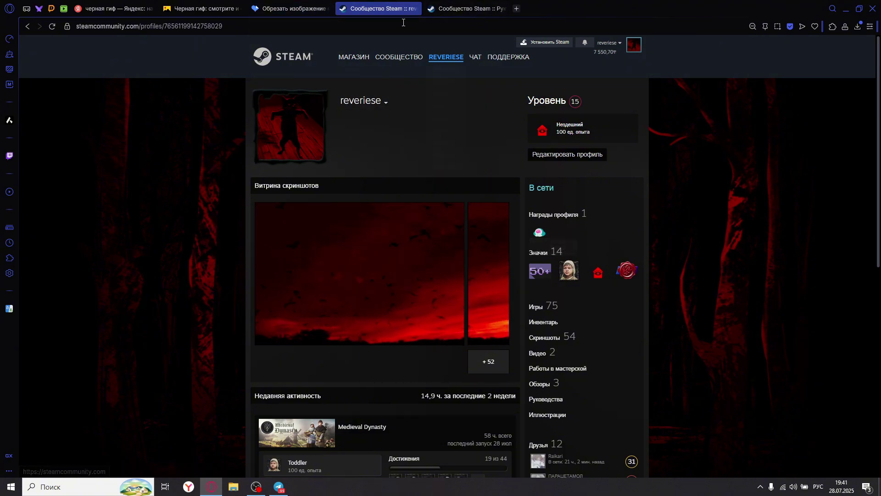
click(277, 4)
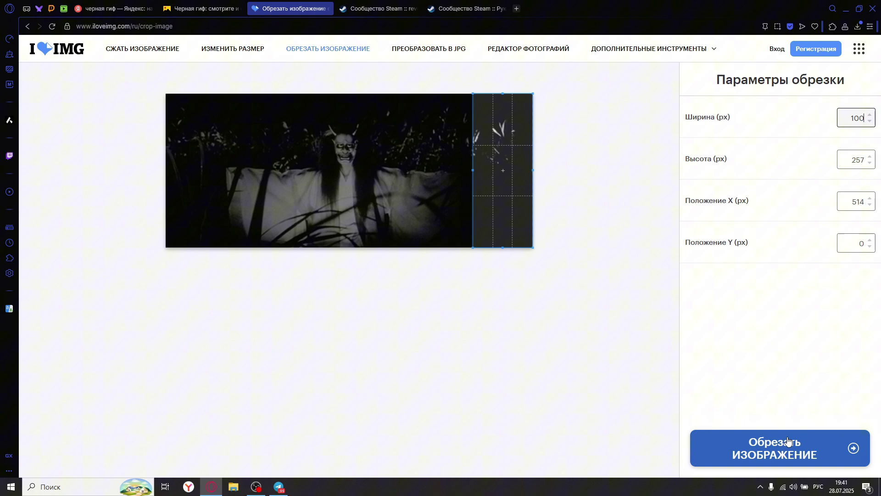
click(773, 436)
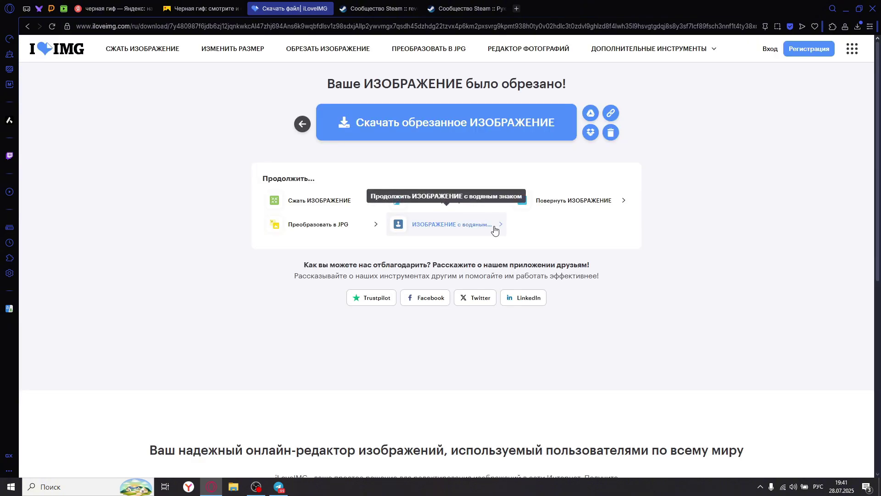
click(453, 123)
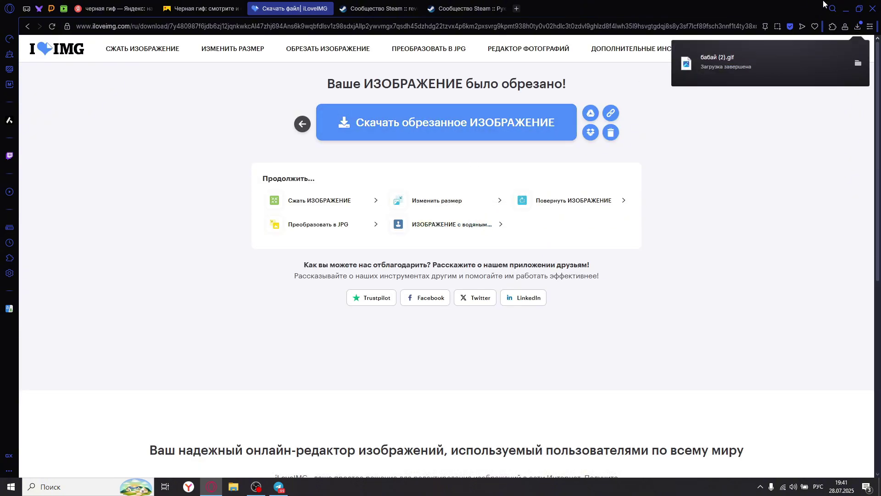
Shrink the browser window, copy the downloaded бабай (1).gif and бабай (2).gif onto the desktop, and maximize the window again
click(857, 7)
click(833, 4)
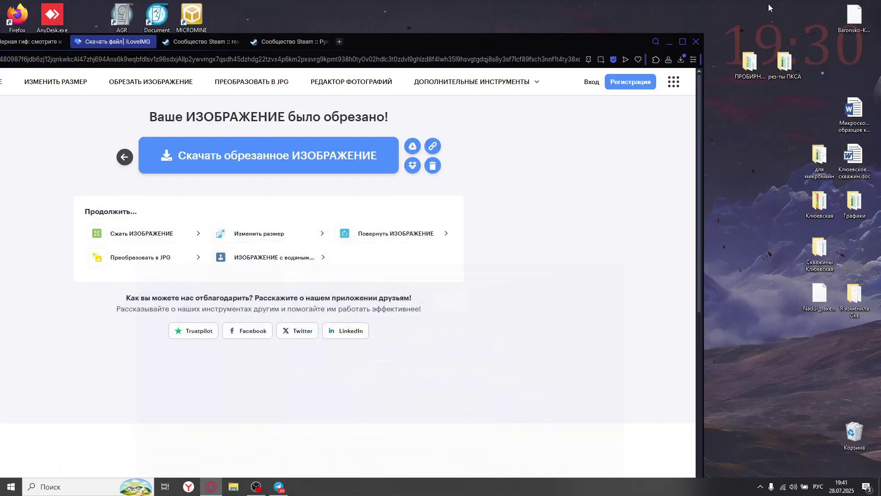
click(681, 60)
drag(532, 147, 668, 161)
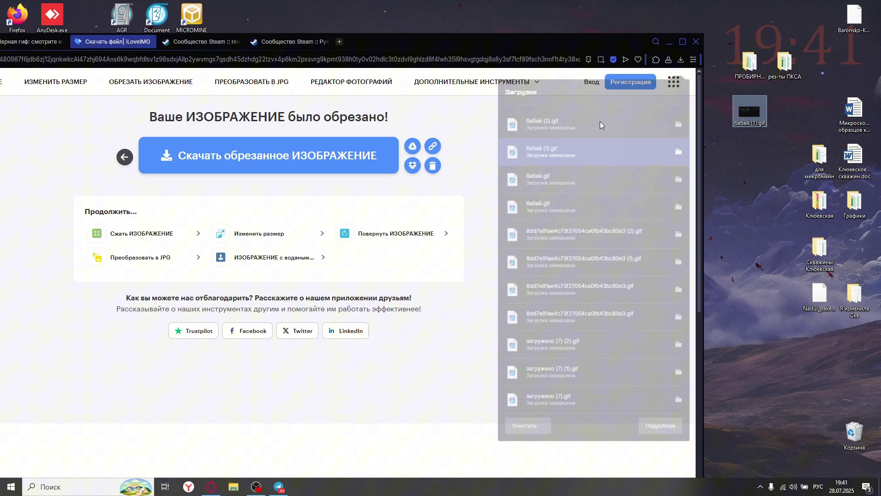
click(678, 60)
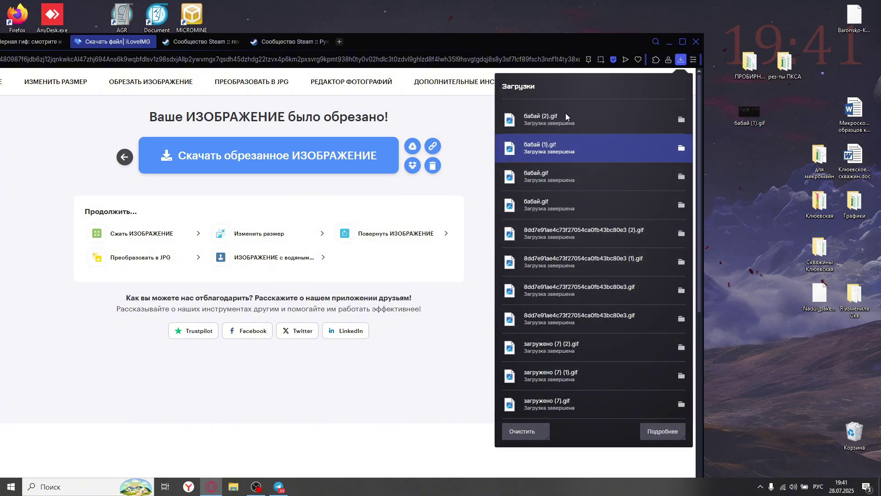
drag(565, 113, 766, 150)
key(super+Up)
From the Steam profile's illustrations page, start uploading an illustration that is not tied to any game
key(ctrl+Tab)
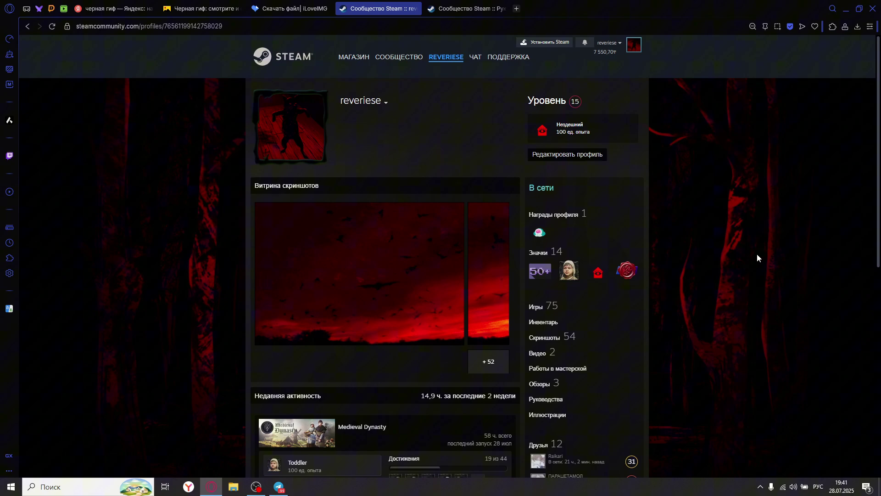
click(541, 417)
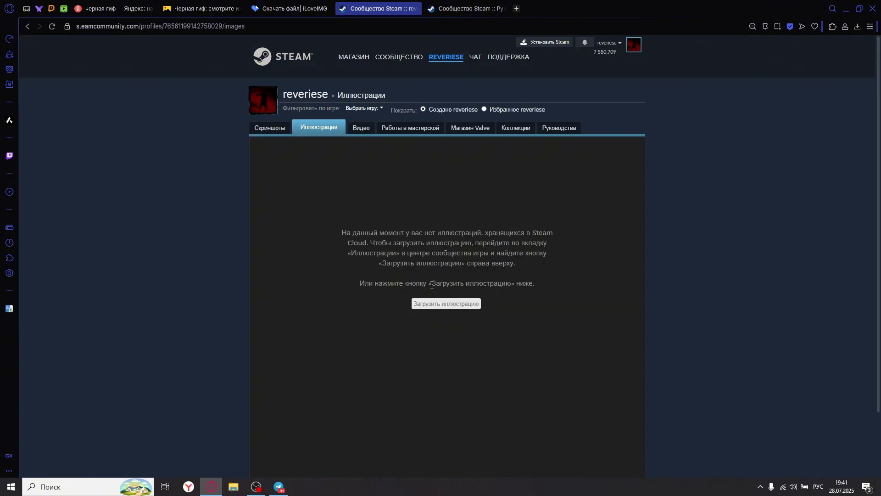
click(433, 305)
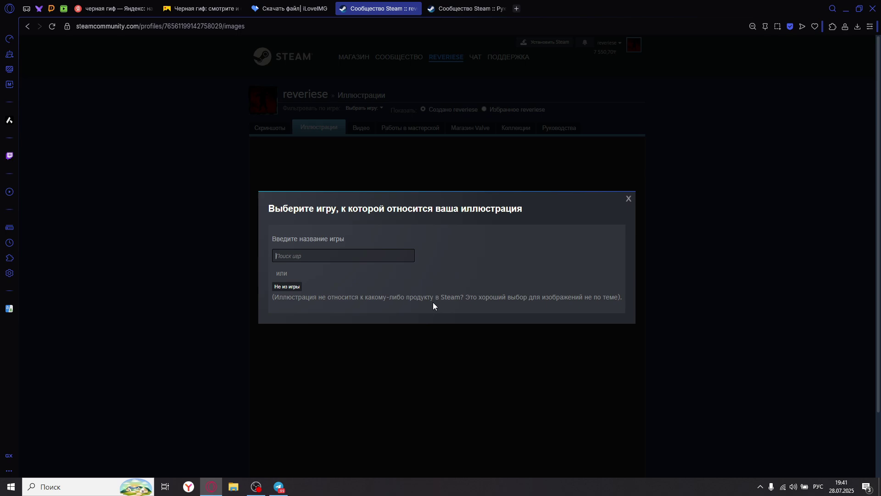
click(287, 287)
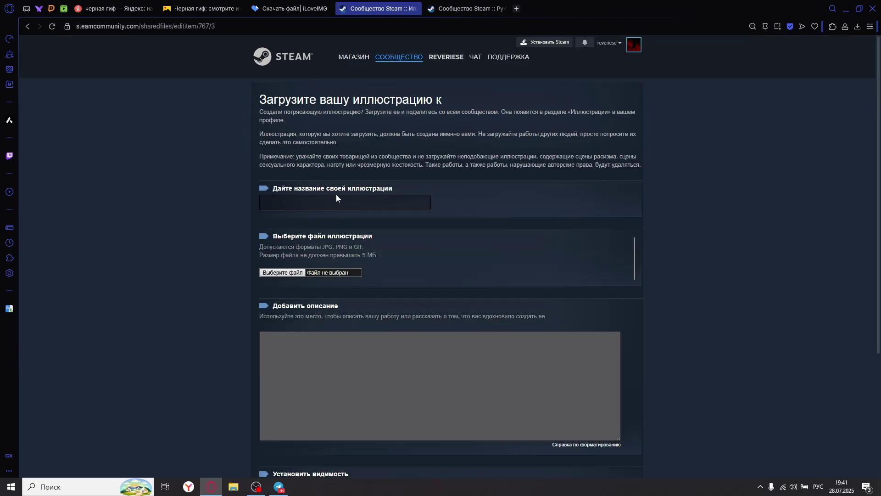
Find an invisible character online, copy it from the smm-e.ru article, and enter it as the illustration's title on Steam
click(517, 8)
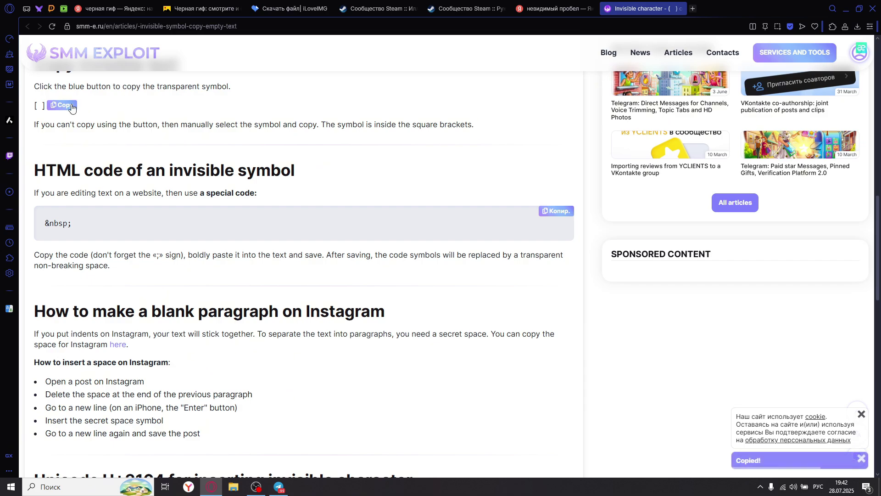
click(377, 9)
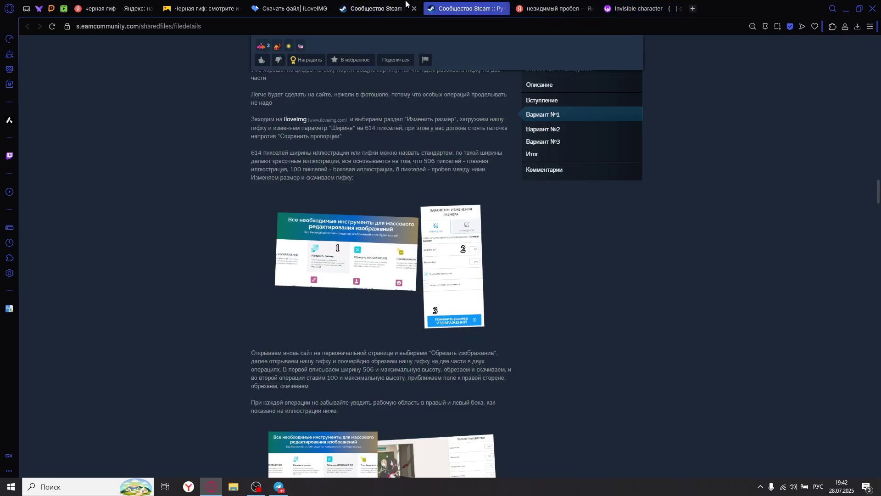
mouse_move(378, 105)
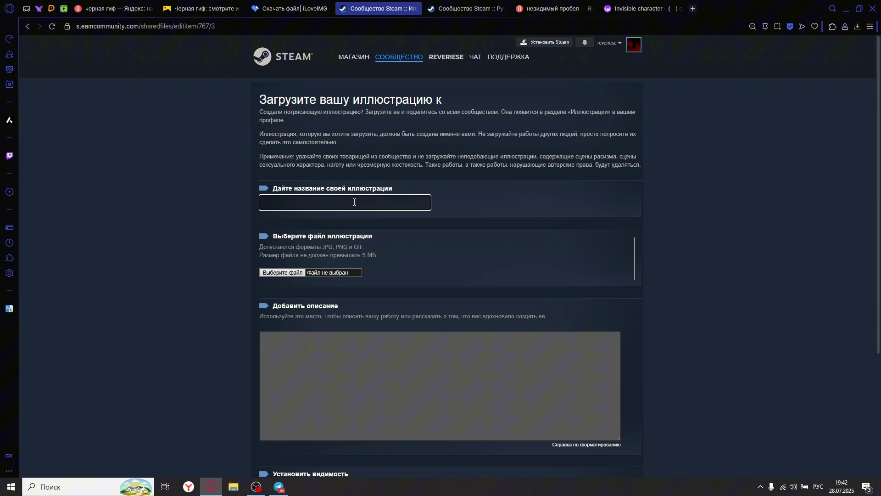
Choose бабай (1).gif as the illustration file and look over the remaining upload settings
click(290, 273)
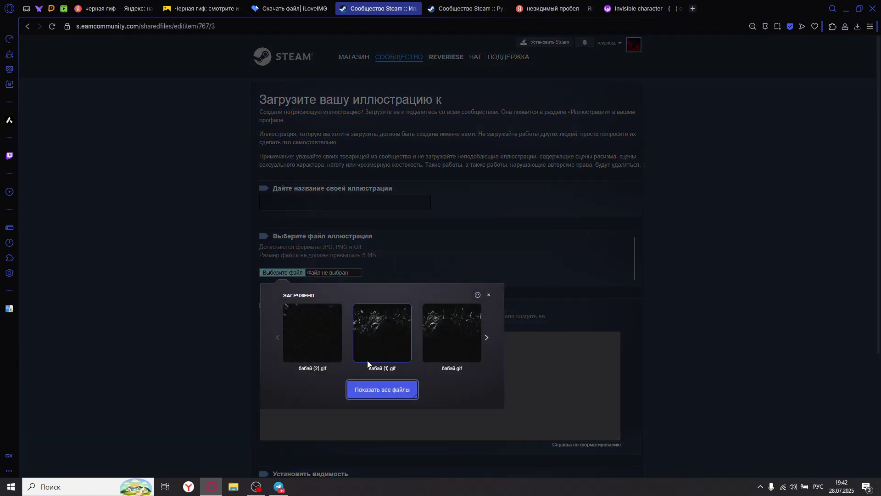
click(385, 342)
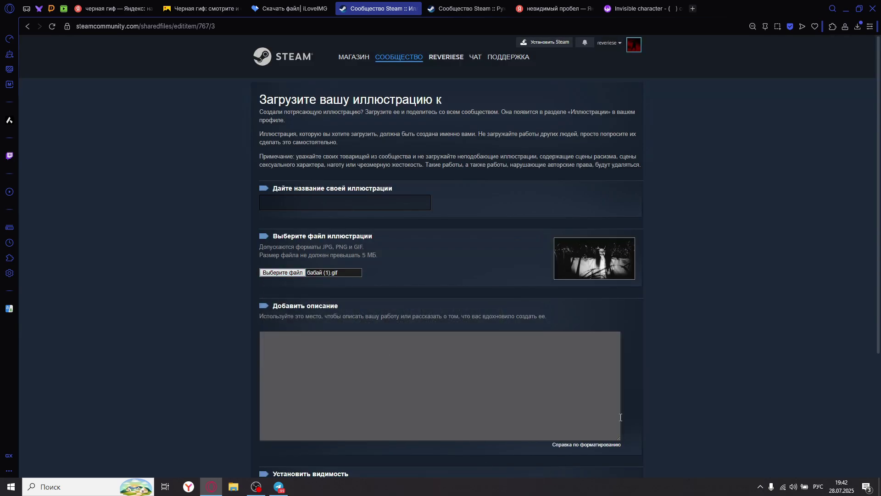
scroll(373, 330, down, 3)
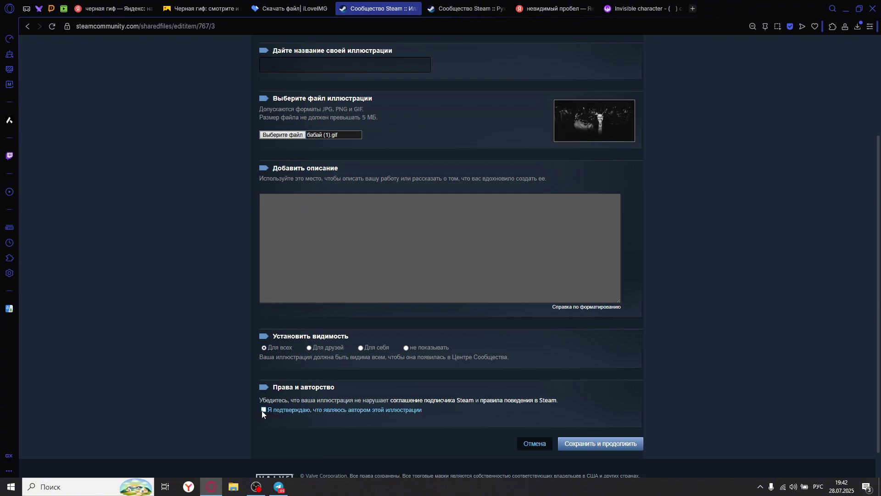
scroll(612, 373, down, 1)
scroll(612, 374, up, 1)
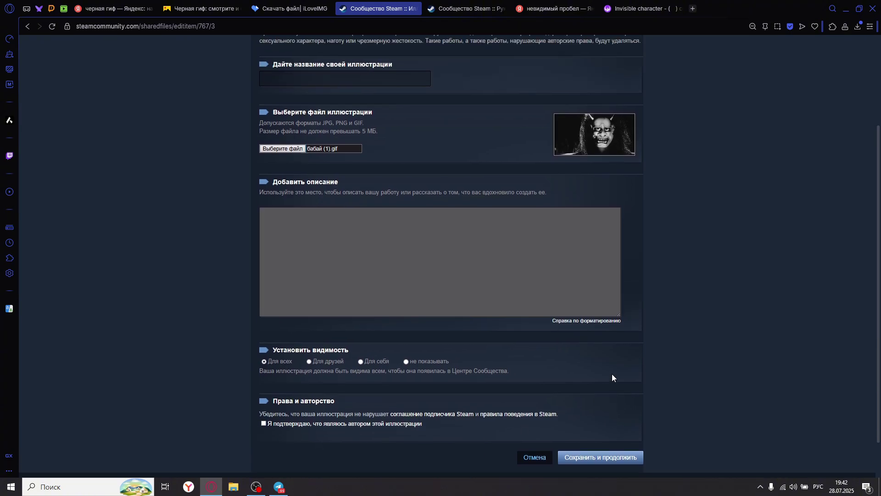
Copy the Steam guide's code for wide GIFs (image_width 1000, image_height 1, file_type 5) and run it in the upload page's browser console
key(ctrl+shift+j)
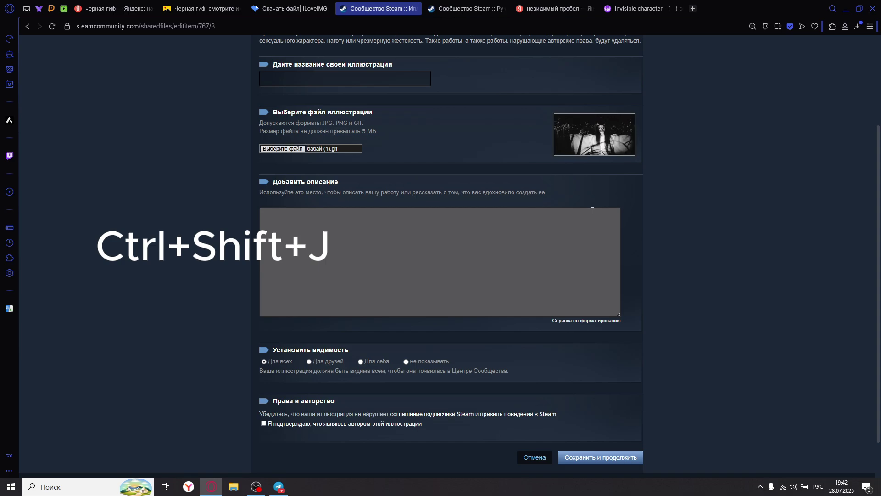
key(ctrl+Tab)
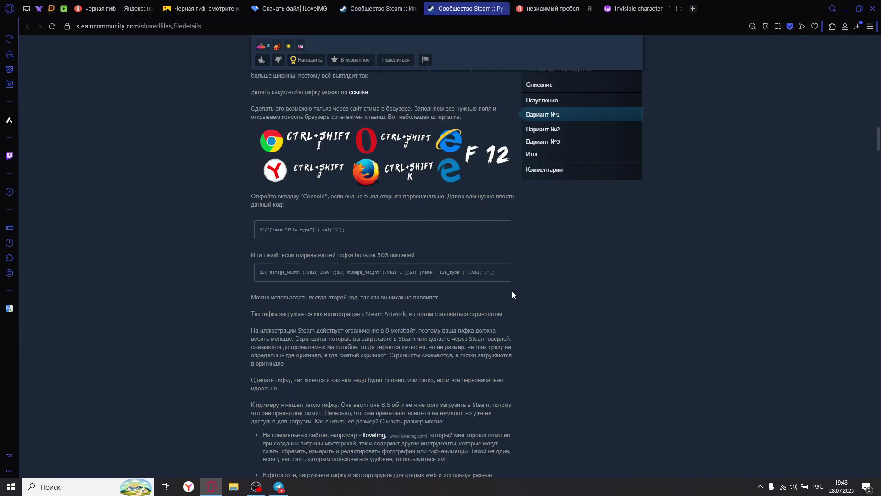
drag(500, 271, 250, 274)
key(ctrl+c)
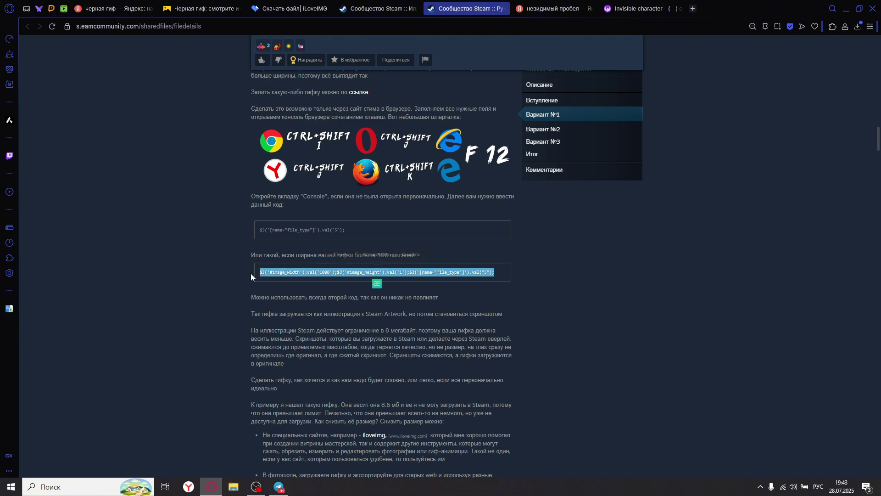
key(ctrl+shift+Tab)
key(ctrl+v)
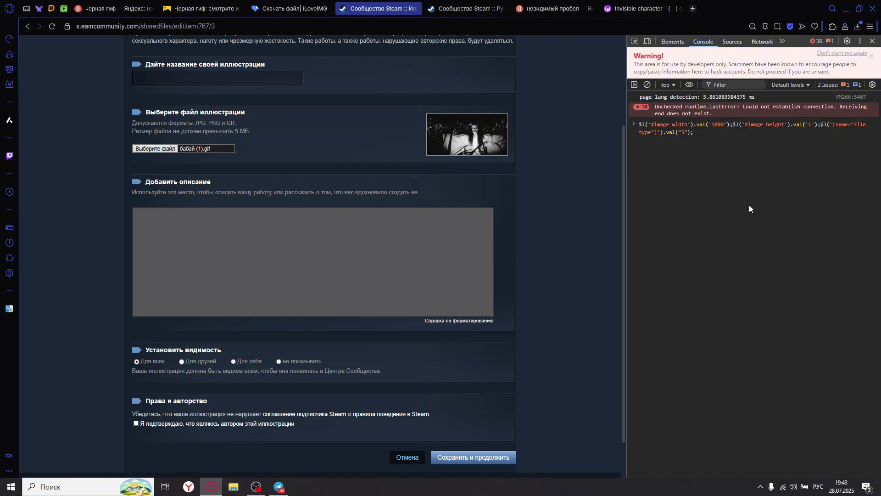
key(Return)
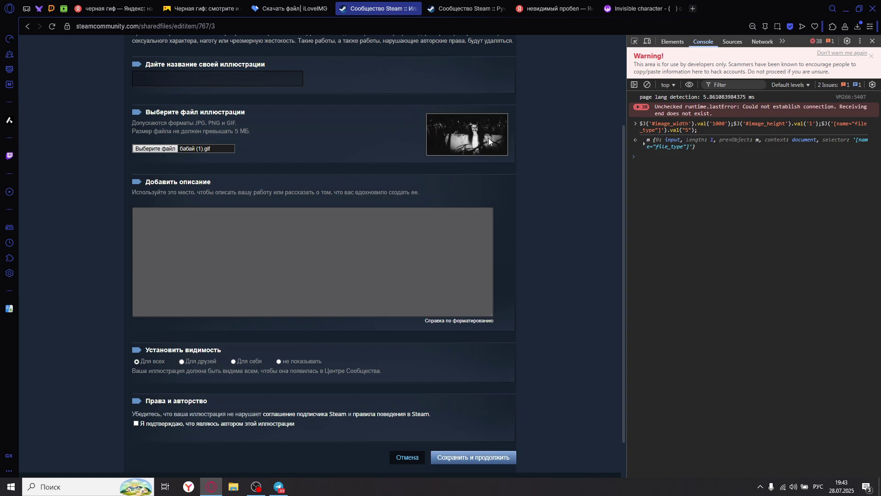
Close the browser console, confirm authorship of the illustration, and save the upload
key(F12)
scroll(265, 379, down, 1)
click(264, 377)
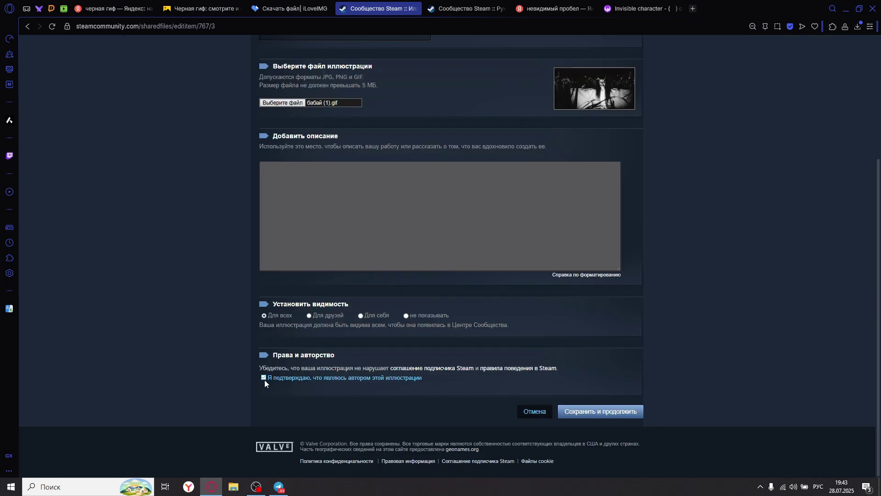
click(606, 410)
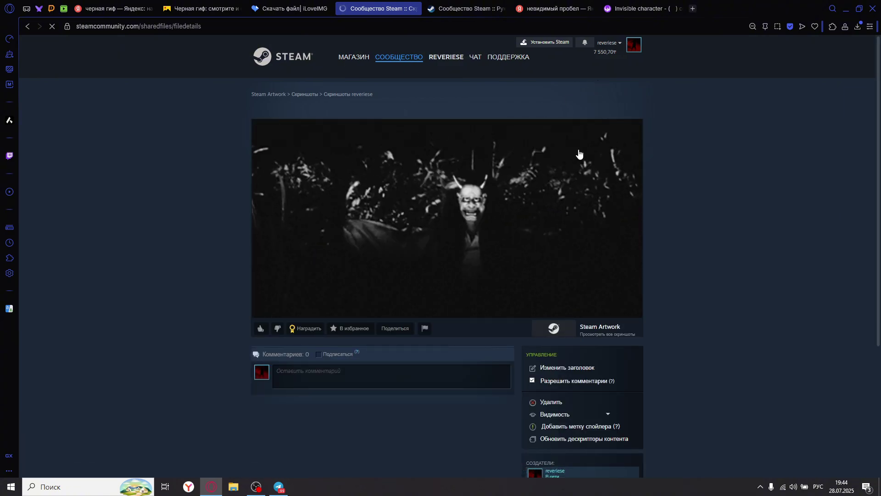
From the profile's illustrations section, start a new illustration upload and open its form
click(635, 49)
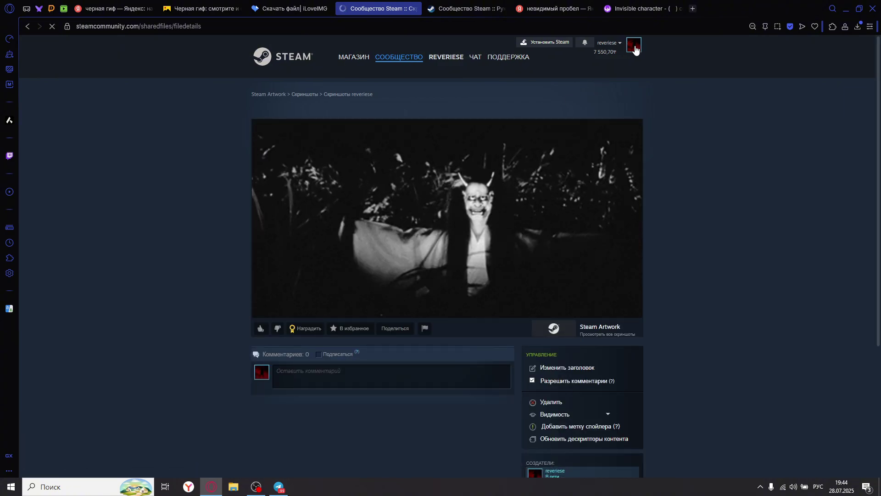
scroll(642, 340, down, 3)
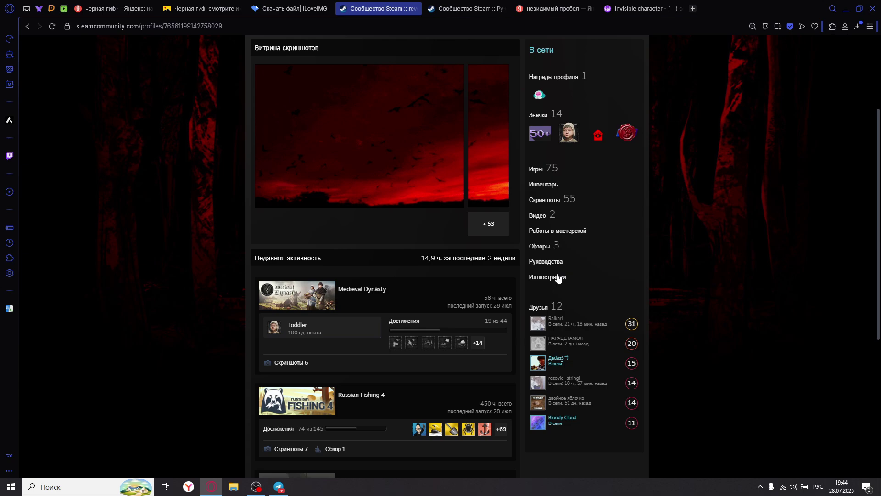
click(557, 276)
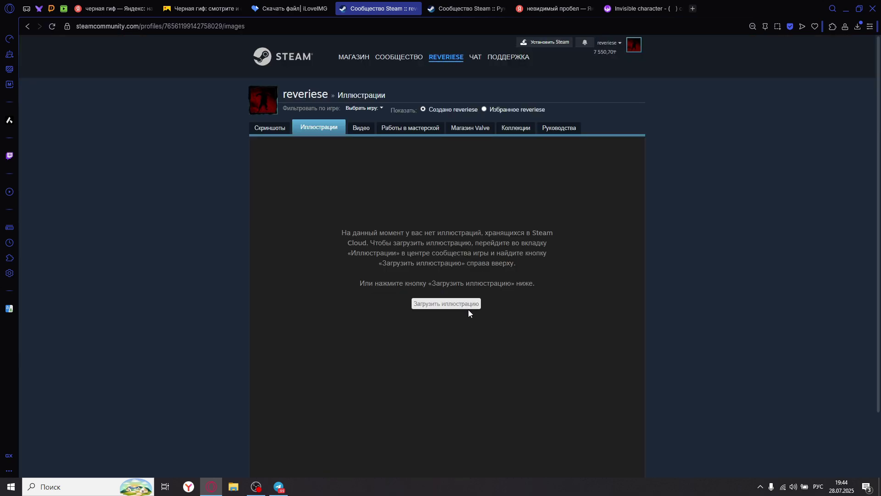
click(467, 306)
click(294, 286)
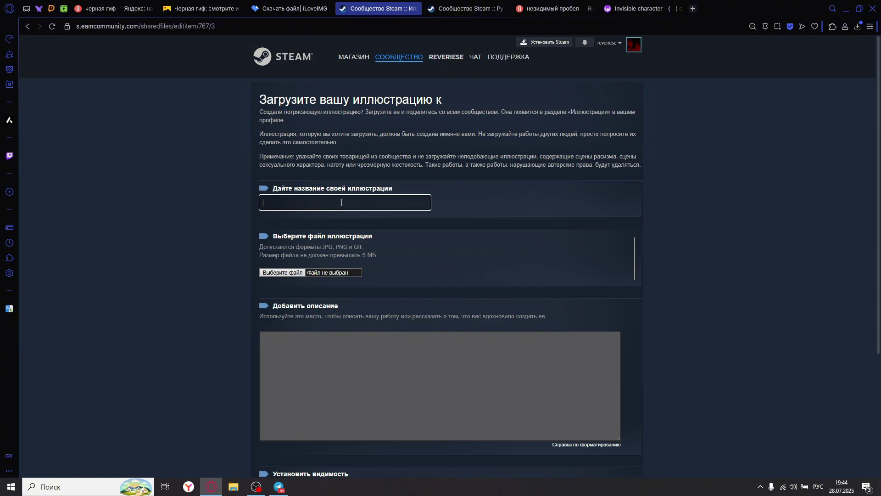
Copy the invisible character from the smm-e.ru article again and enter it as the second illustration's title on Steam
click(294, 8)
click(640, 9)
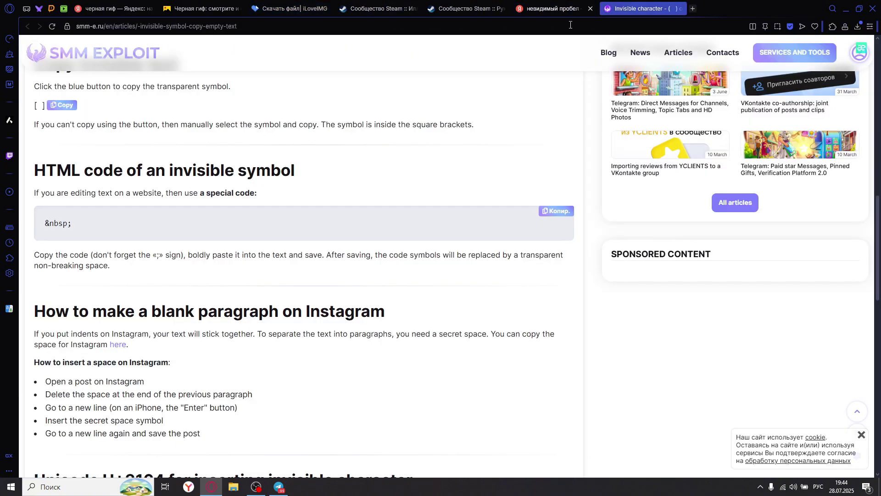
click(68, 105)
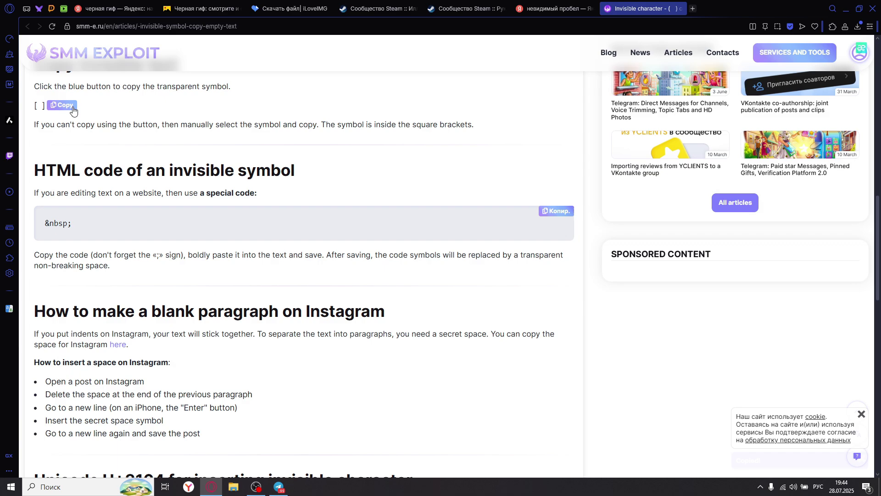
click(466, 9)
click(377, 9)
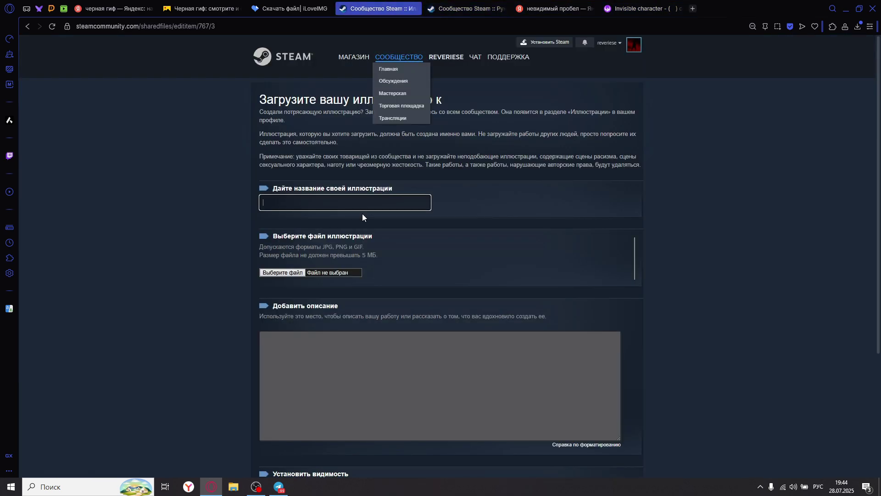
Choose бабай (2).gif as the illustration file
click(287, 271)
click(365, 329)
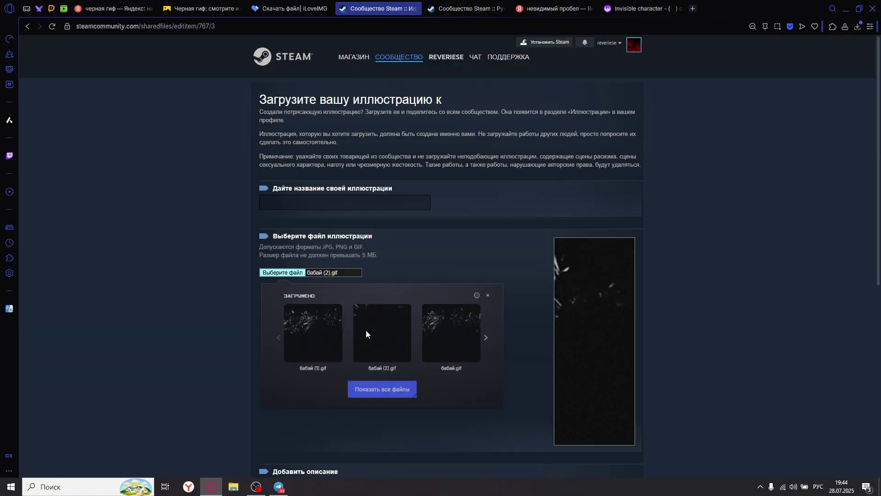
scroll(370, 389, down, 5)
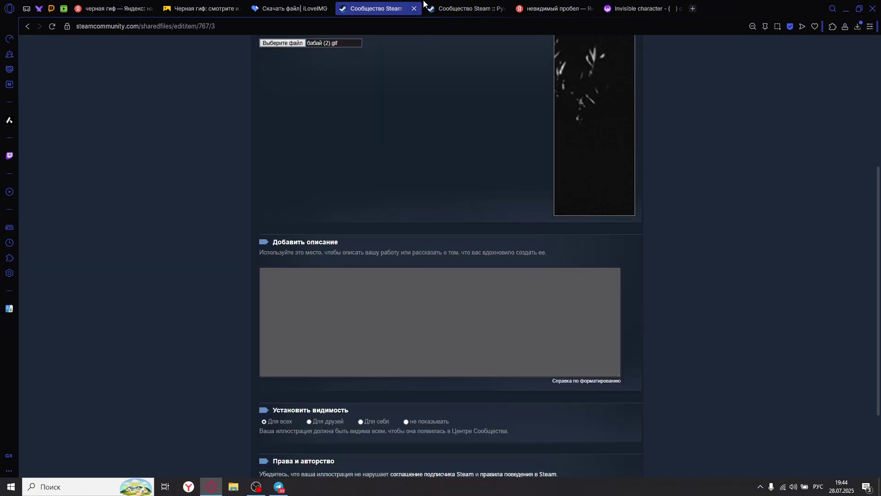
Copy the guide's code for GIFs wider than 506 px (image_width 1000, image_height 1, file_type 5) and run it in the upload page's console
click(466, 8)
click(486, 316)
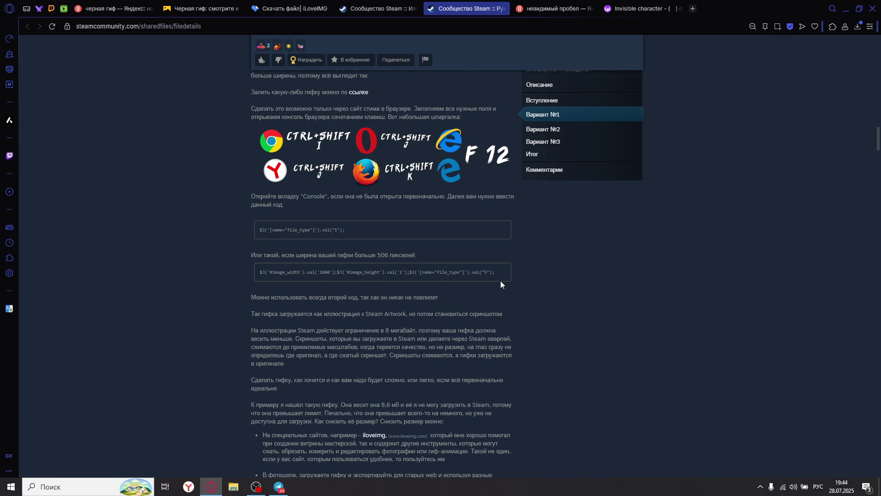
drag(494, 275, 201, 275)
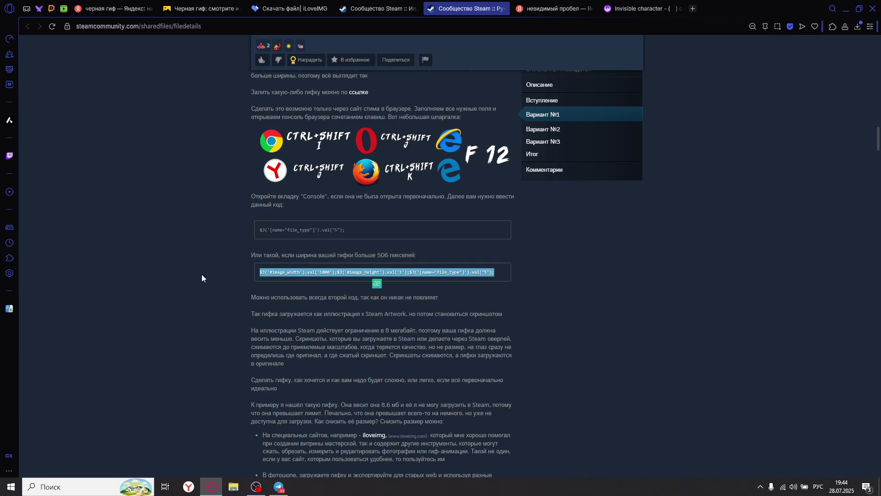
click(377, 8)
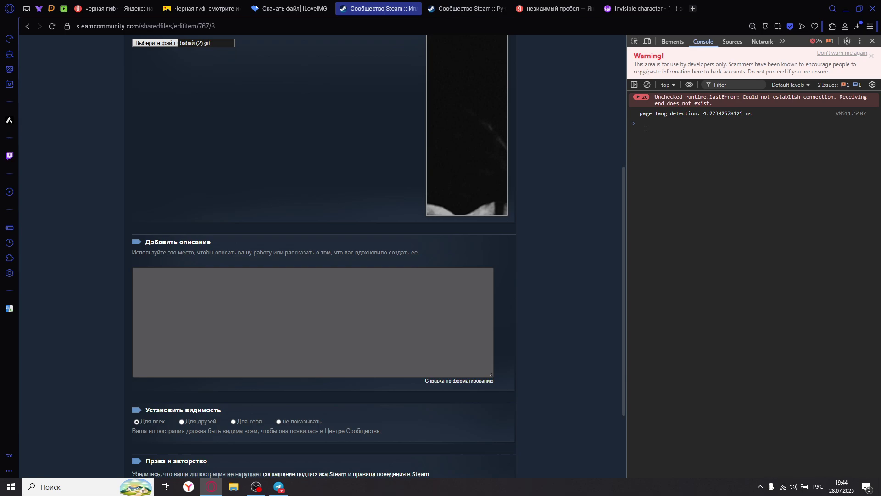
key(ctrl+v)
key(Return)
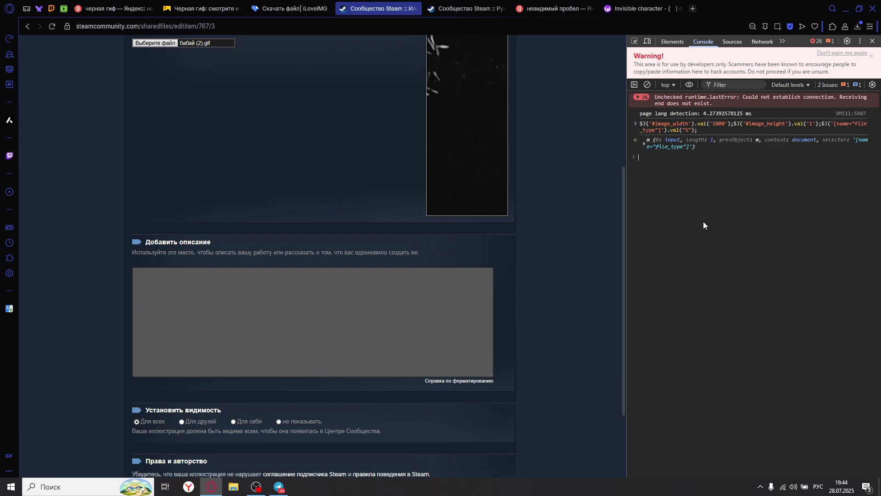
Close the console, confirm authorship of the second illustration, and save the upload
click(873, 41)
scroll(493, 221, down, 3)
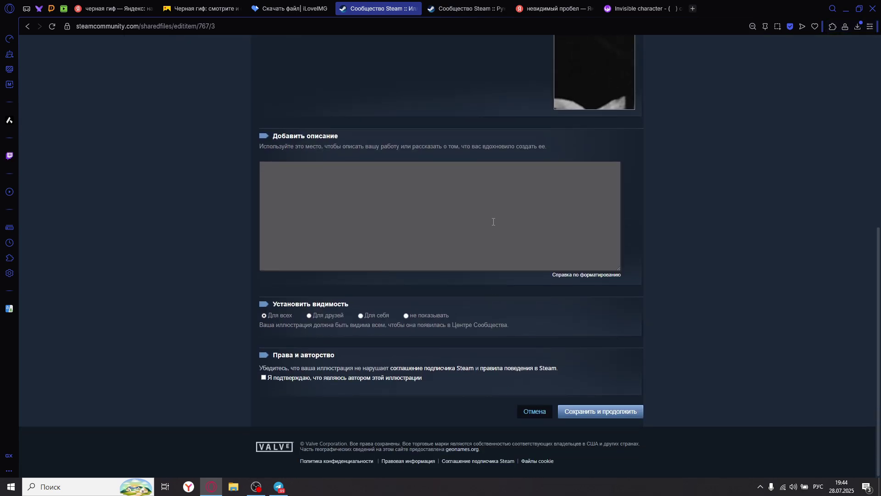
click(264, 377)
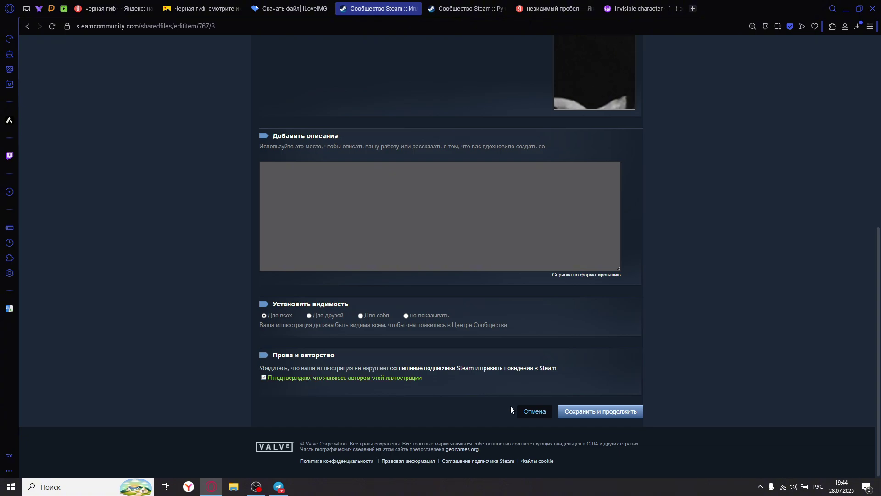
scroll(549, 416, up, 7)
scroll(549, 415, down, 7)
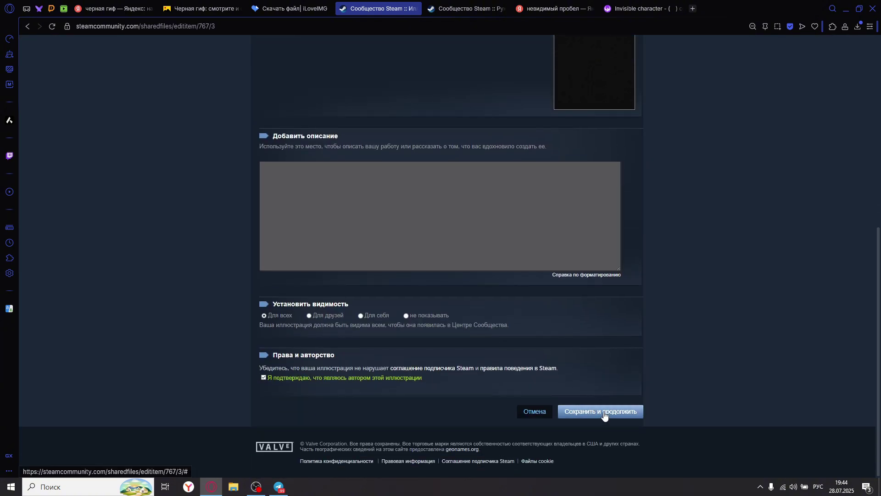
click(604, 412)
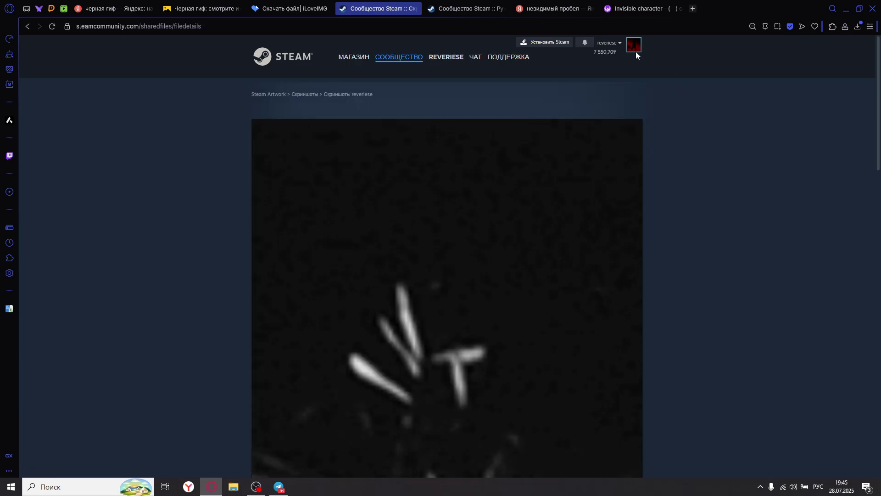
Open the profile's showcase settings and select the screenshot showcase (Витрина скриншотов)
click(635, 45)
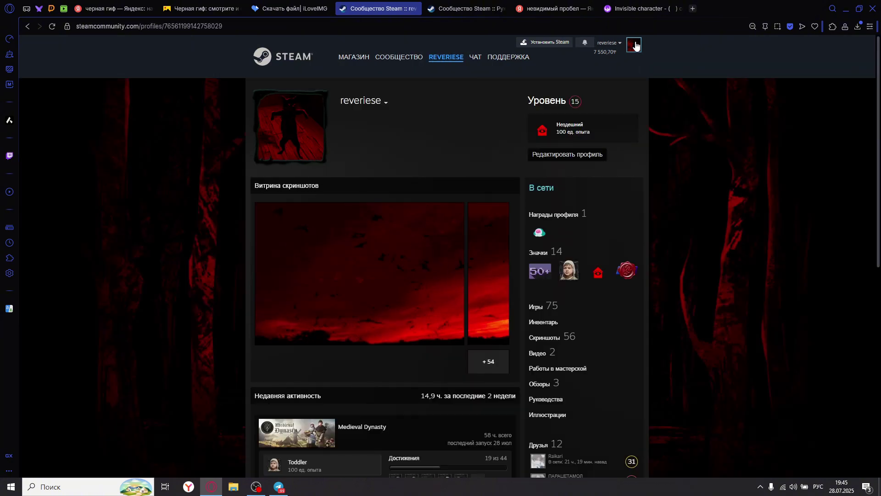
scroll(730, 405, down, 3)
scroll(729, 406, up, 2)
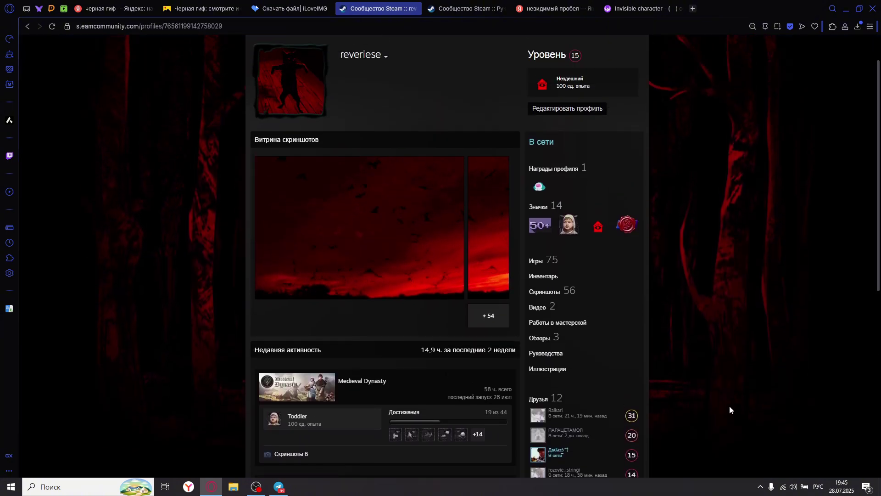
click(563, 111)
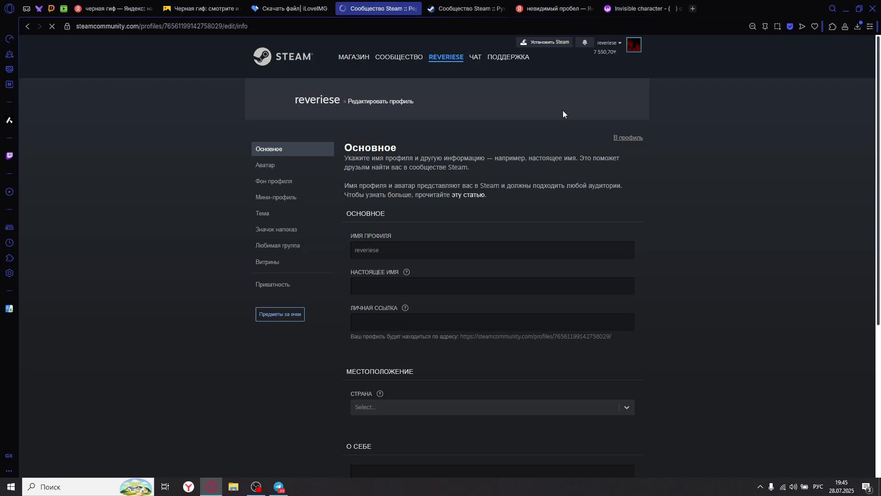
click(282, 248)
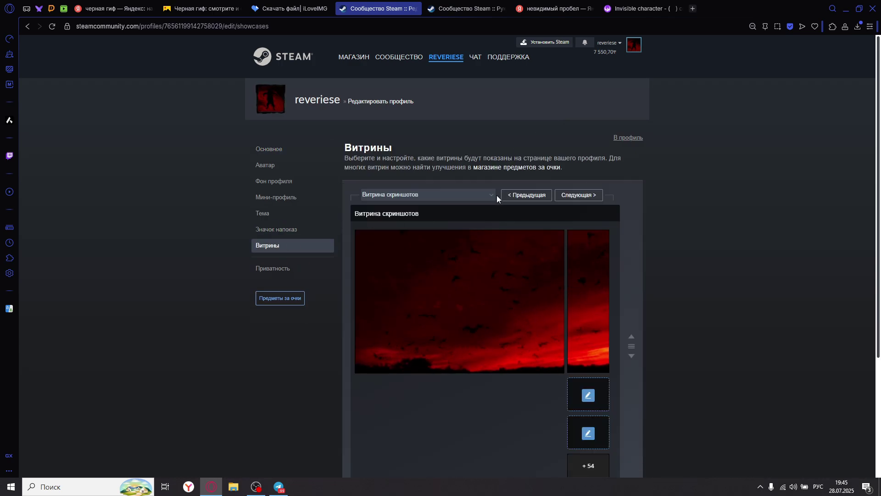
click(480, 197)
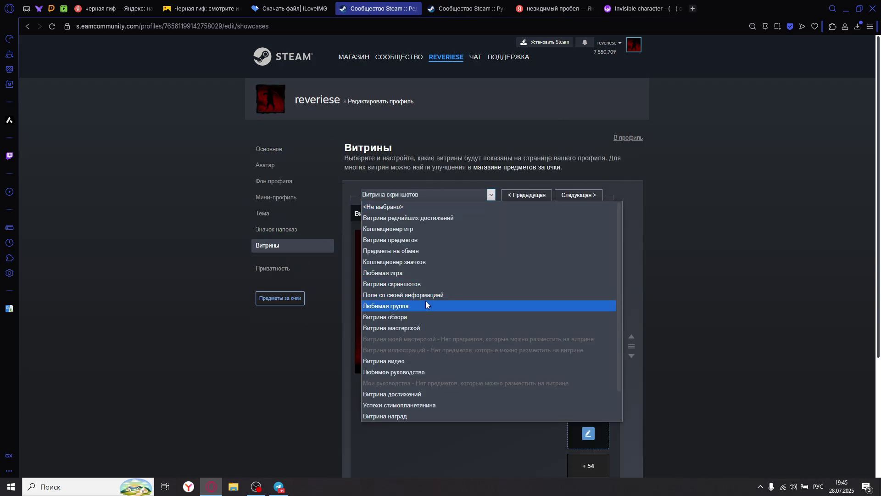
click(409, 285)
scroll(624, 404, down, 3)
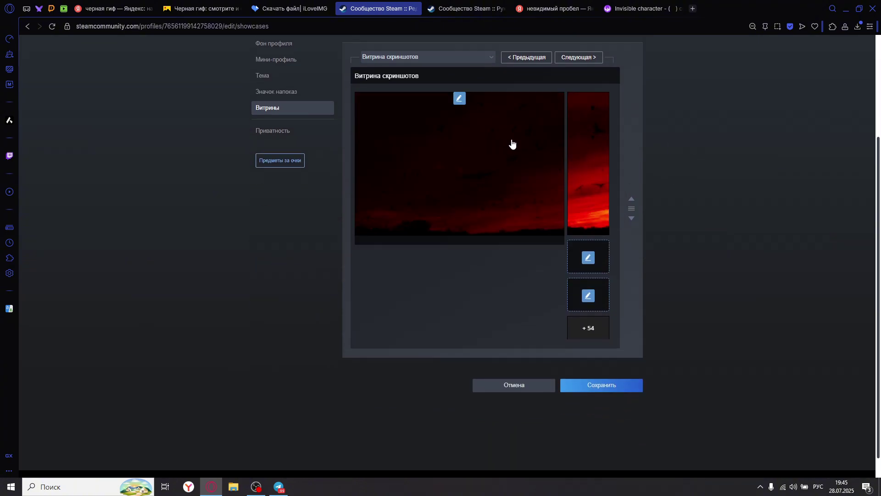
scroll(654, 401, up, 3)
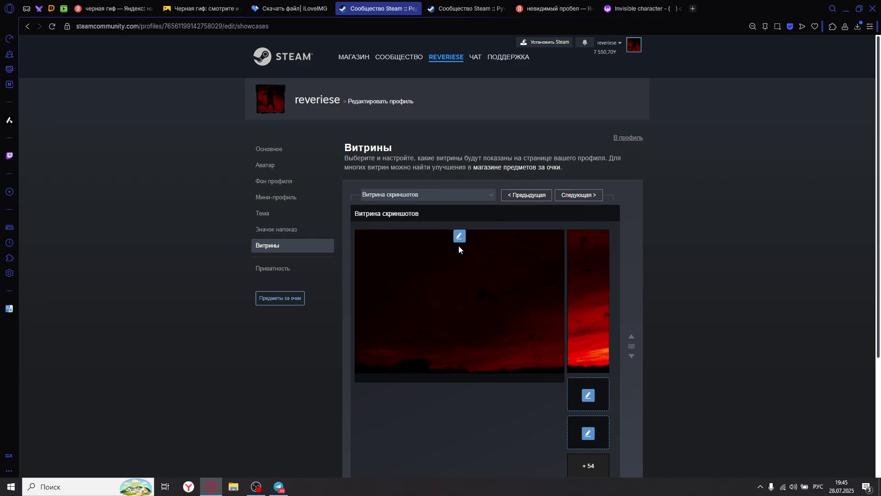
Replace the showcase's large main screenshot with the newly uploaded wide black GIF
click(459, 247)
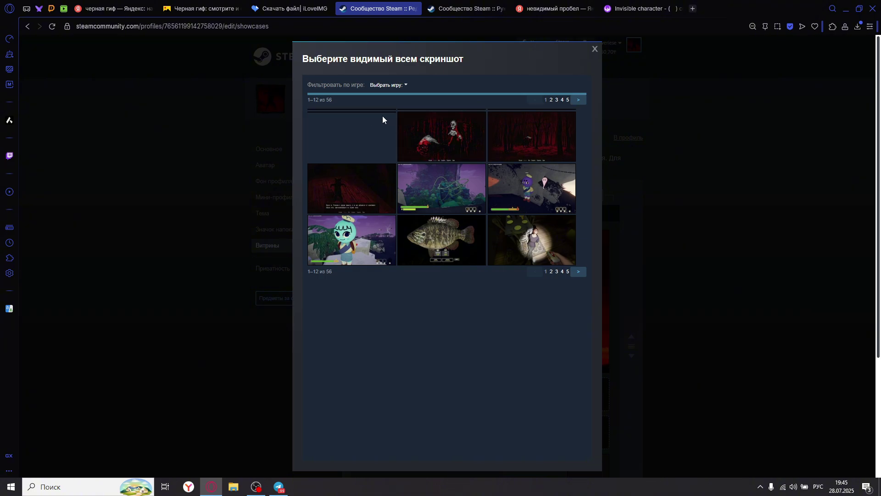
click(417, 113)
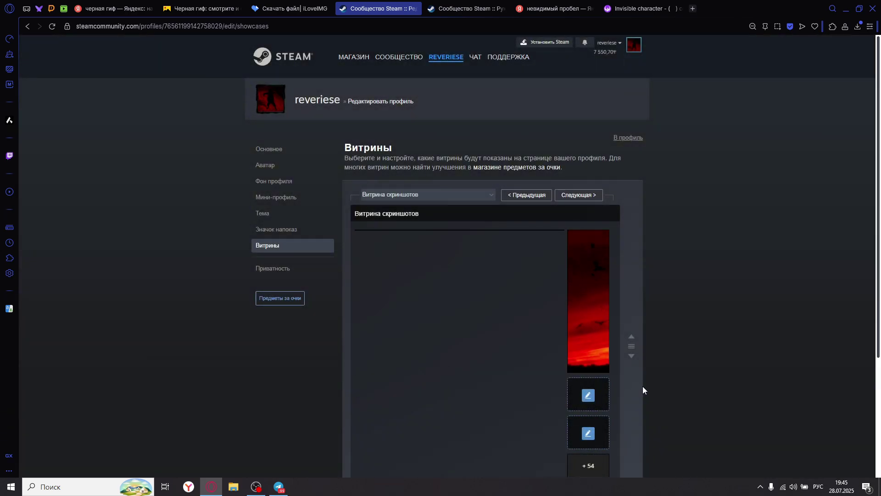
scroll(642, 387, down, 2)
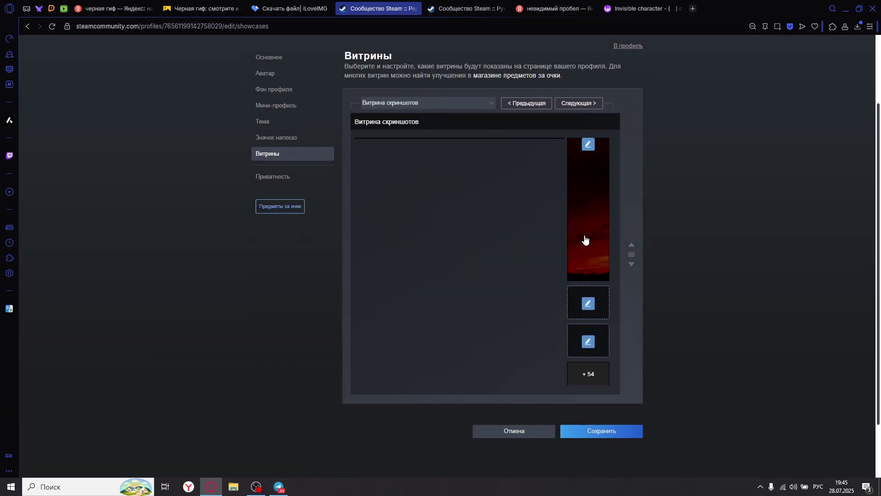
Replace the showcase's first small side screenshot with the uploaded narrow GIF and save the showcase
click(588, 145)
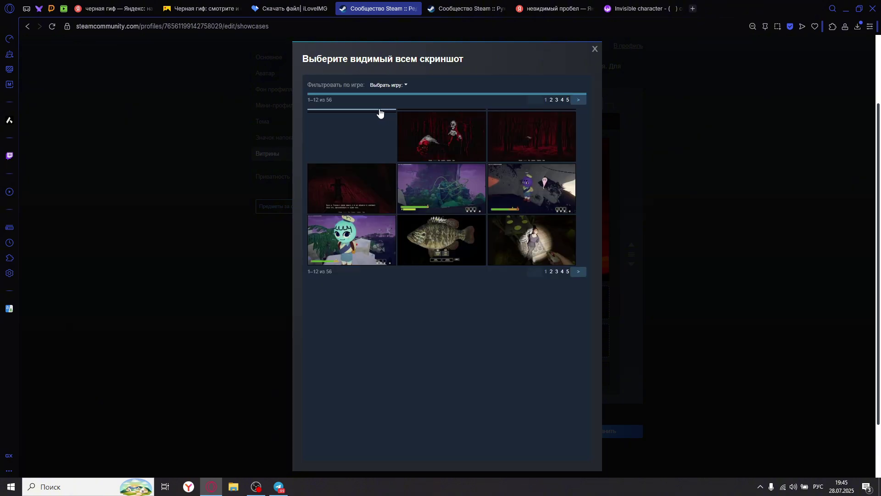
click(375, 110)
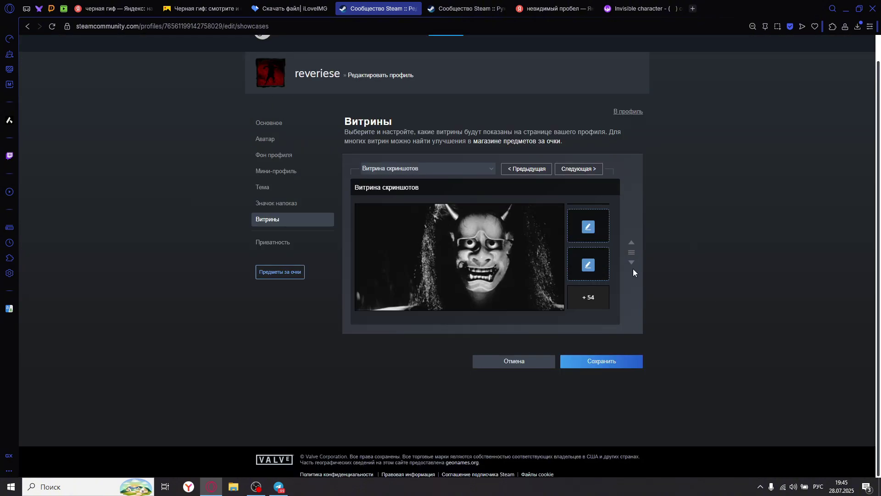
scroll(709, 296, down, 1)
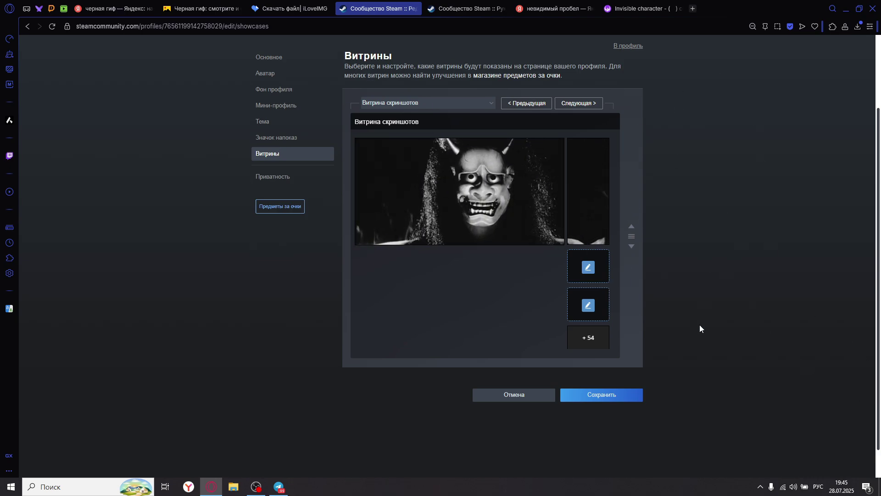
click(615, 395)
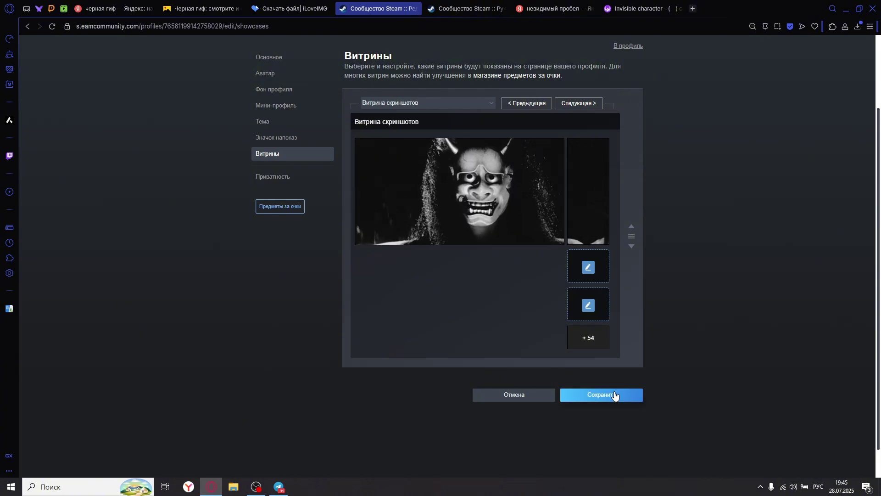
View the profile page to examine how the two GIF parts line up in the screenshot showcase
click(634, 44)
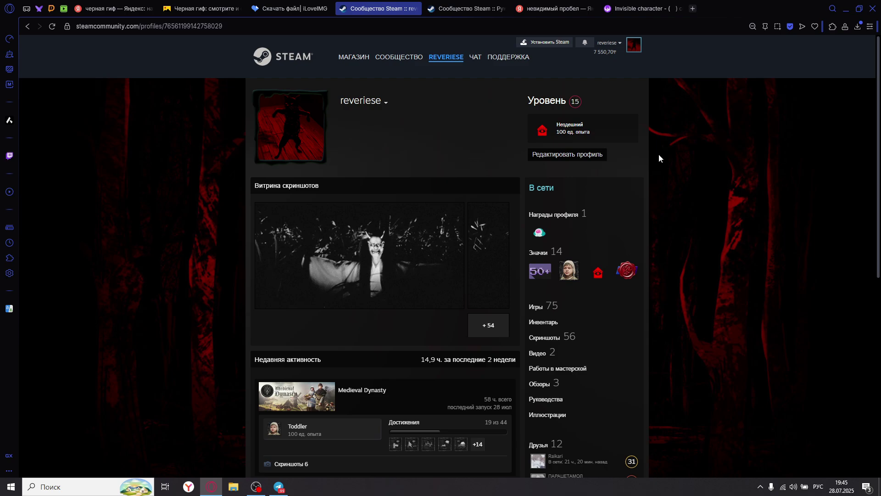
scroll(676, 411, down, 4)
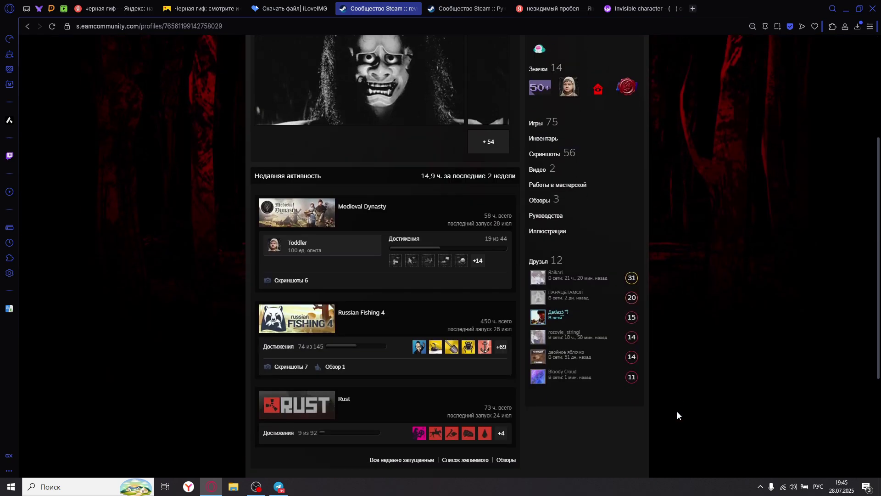
scroll(676, 411, up, 4)
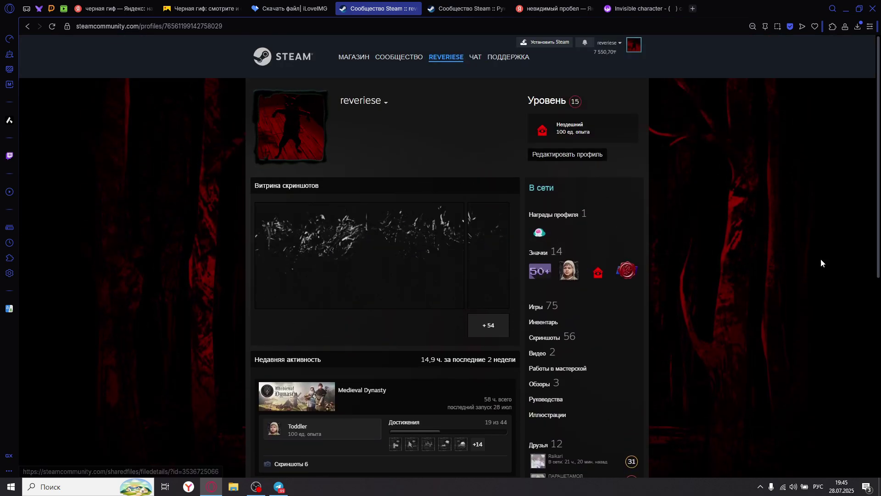